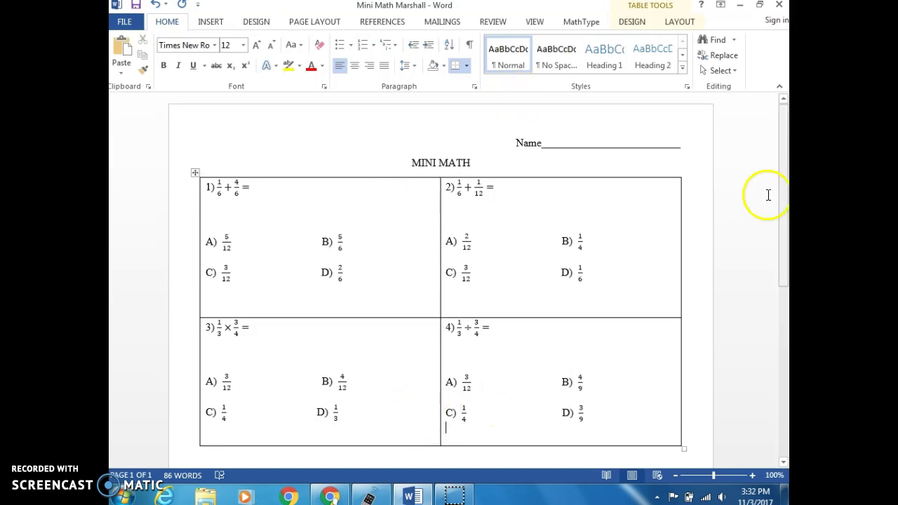
{"action": "mouse_move", "coordinate": [784, 191]}
{"action": "left_mouse_down"}
{"action": "mouse_move", "coordinate": [784, 353]}
{"action": "mouse_move", "coordinate": [783, 200]}
{"action": "left_mouse_up"}
{"action": "left_click", "coordinate": [244, 307]}
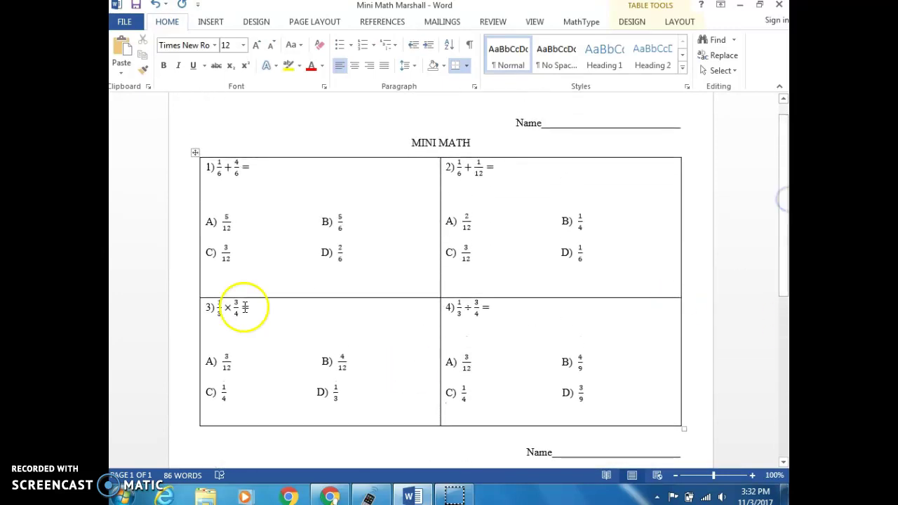
{"action": "mouse_move", "coordinate": [369, 495]}
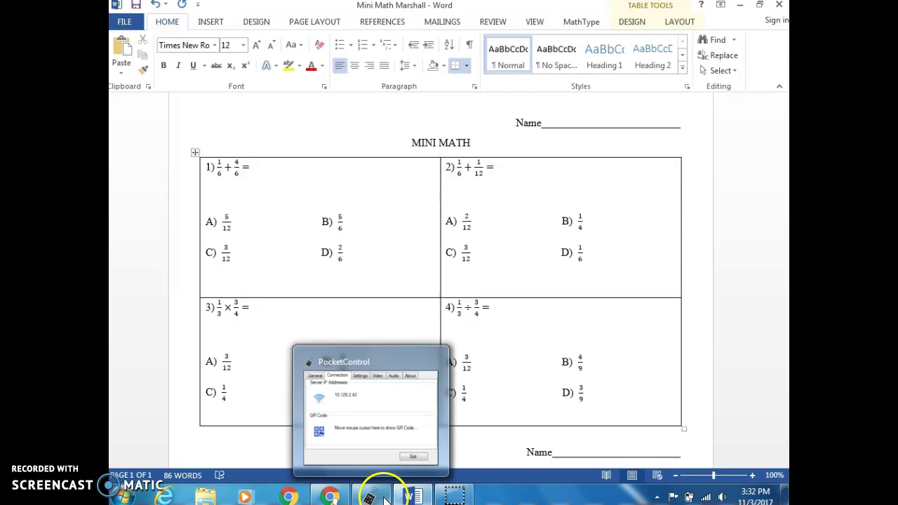
Step: Switch to Chrome and open Google Drive in a new tab
{"action": "left_click", "coordinate": [330, 495]}
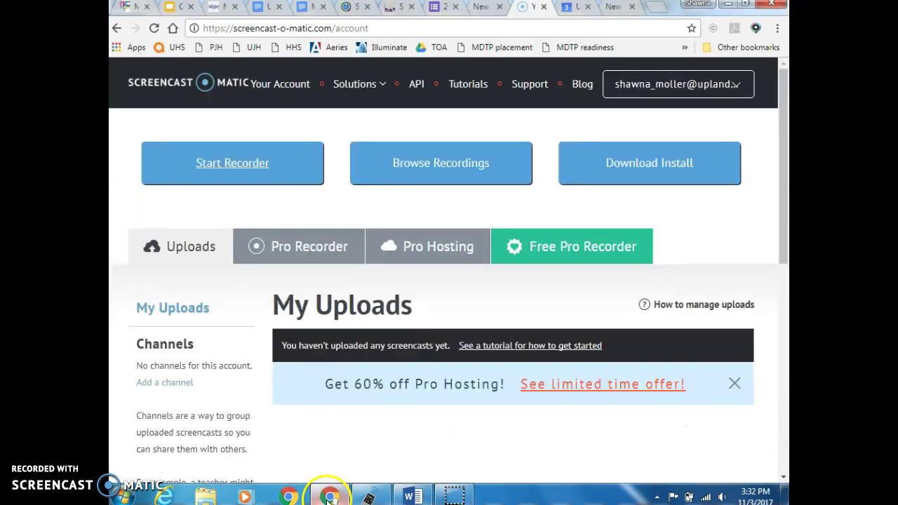
{"action": "left_click", "coordinate": [658, 8]}
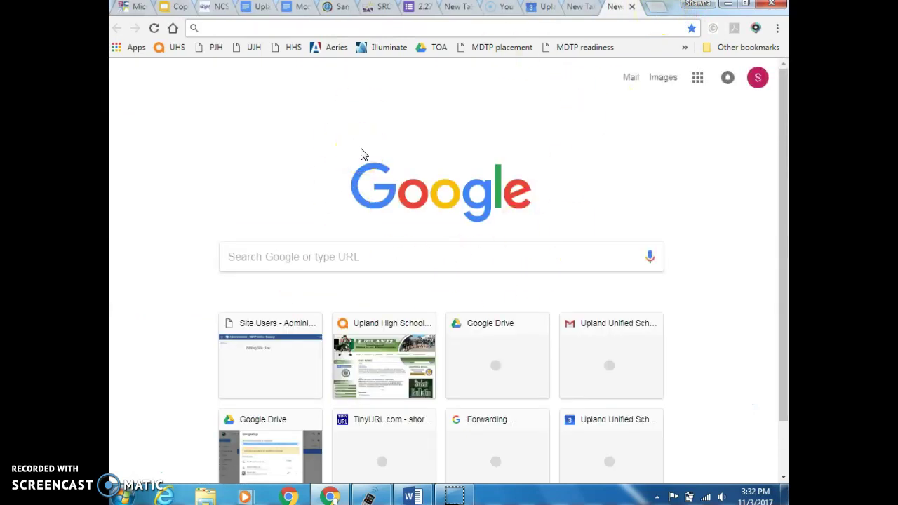
{"action": "left_click", "coordinate": [698, 78]}
{"action": "left_click", "coordinate": [722, 151]}
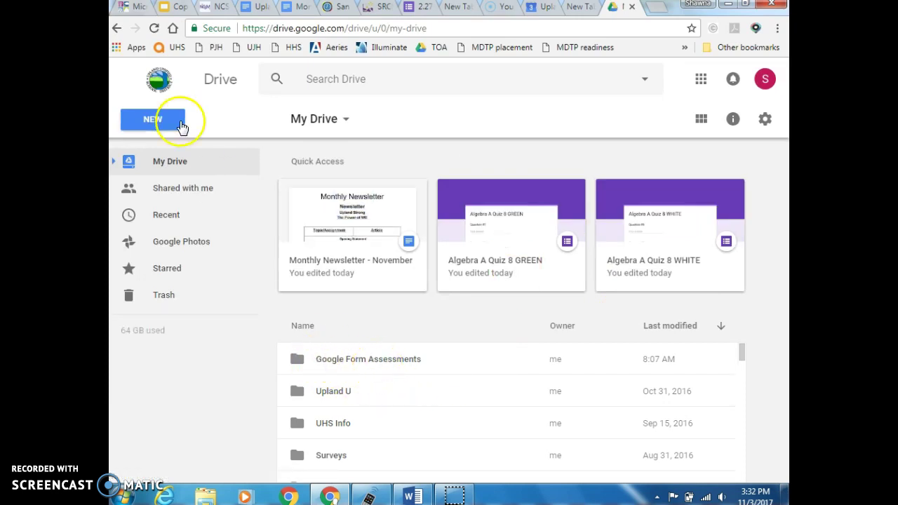
Step: Create a new folder named "Mini Math" in My Drive
{"action": "left_click", "coordinate": [145, 121]}
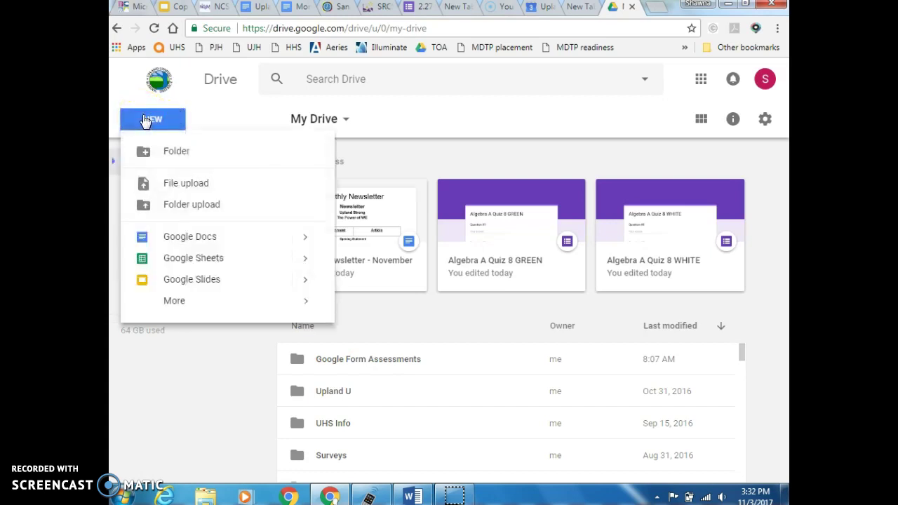
{"action": "left_click", "coordinate": [172, 150]}
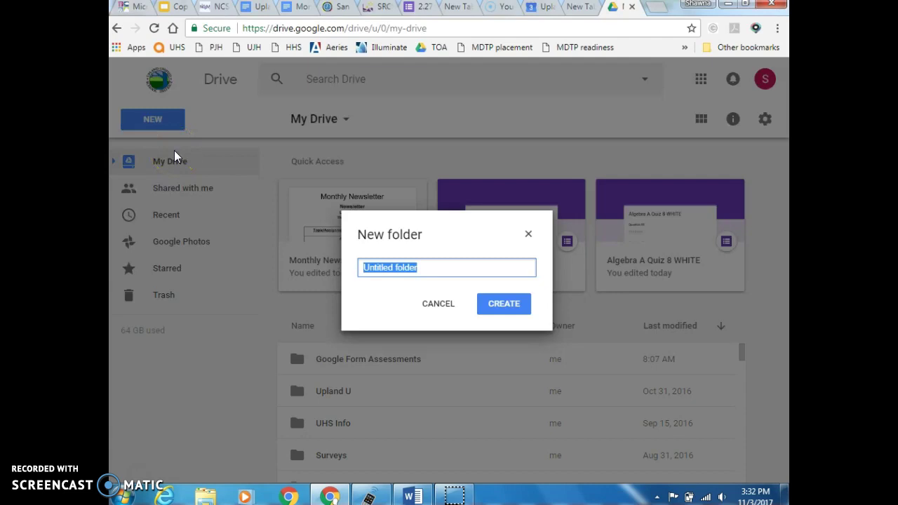
{"action": "type", "text": "Mini Math"}
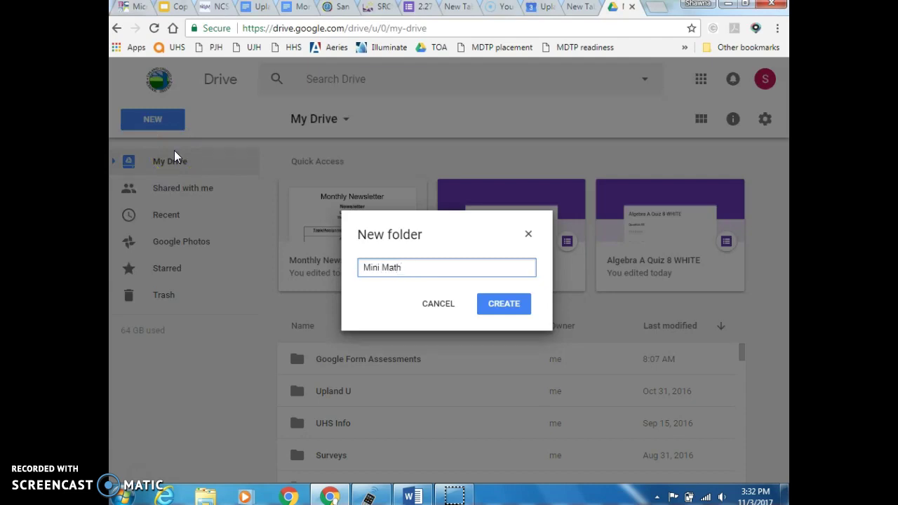
{"action": "left_click", "coordinate": [504, 304]}
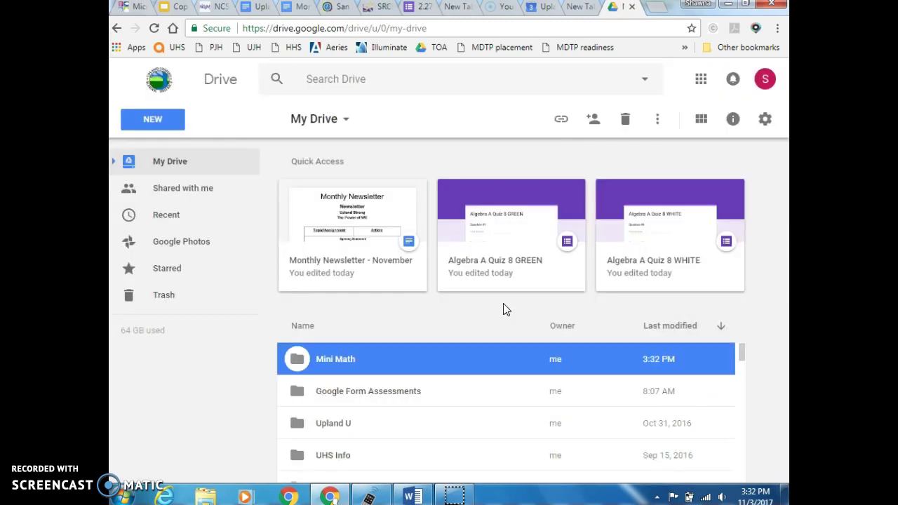
Step: Open the Mini Math folder and create a blank Google Form inside it
{"action": "double_click", "coordinate": [336, 360]}
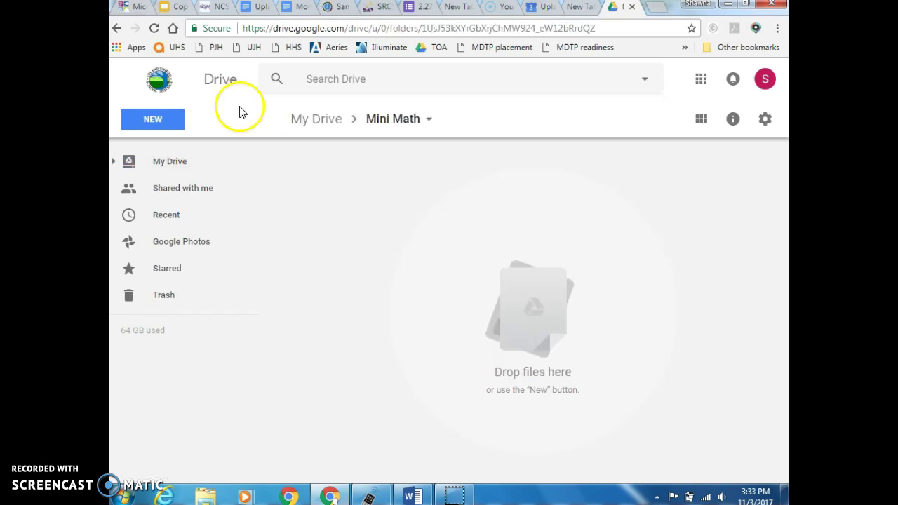
{"action": "left_click", "coordinate": [152, 119]}
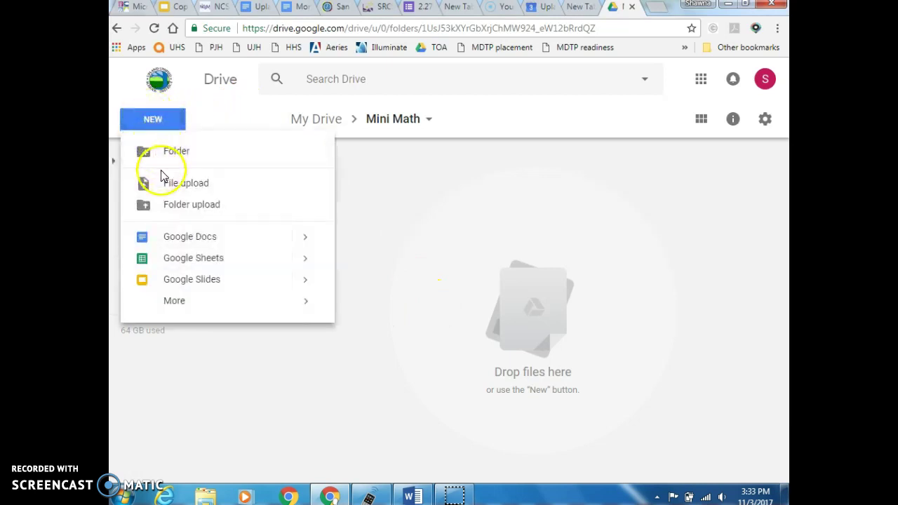
{"action": "mouse_move", "coordinate": [174, 303]}
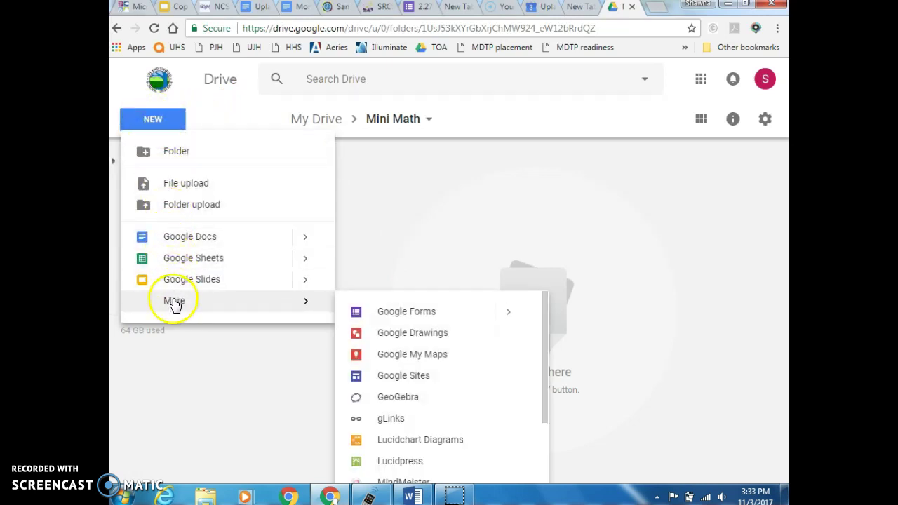
{"action": "left_click", "coordinate": [397, 315]}
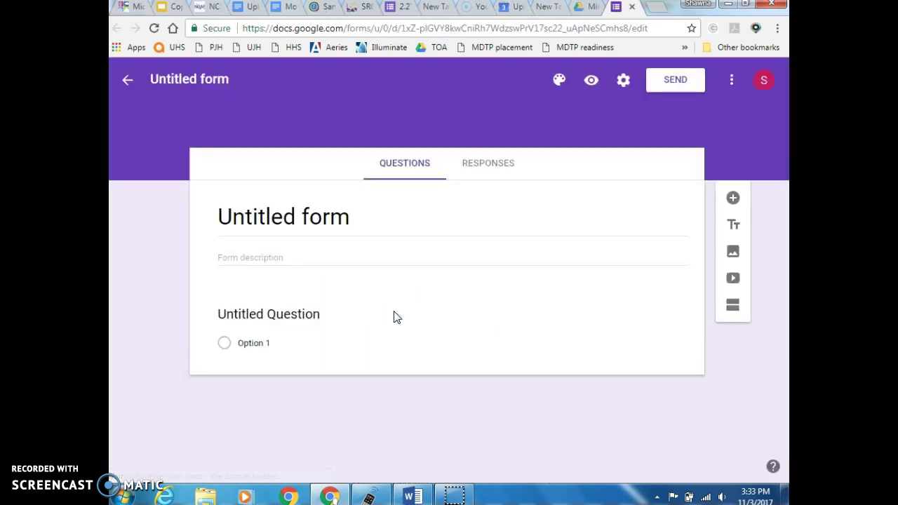
Step: Try to title the new form "Mini Math" and correct the spelling of the entered text
{"action": "left_click", "coordinate": [361, 223]}
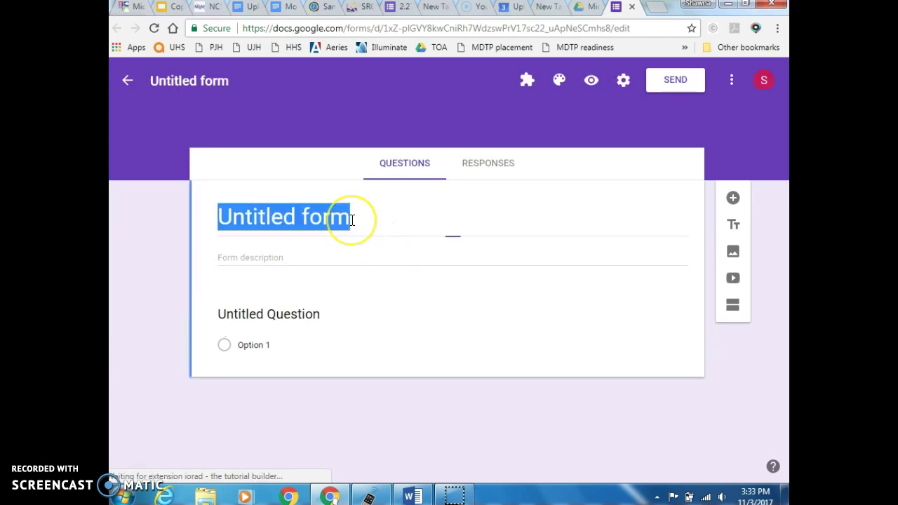
{"action": "type", "text": "Minin"}
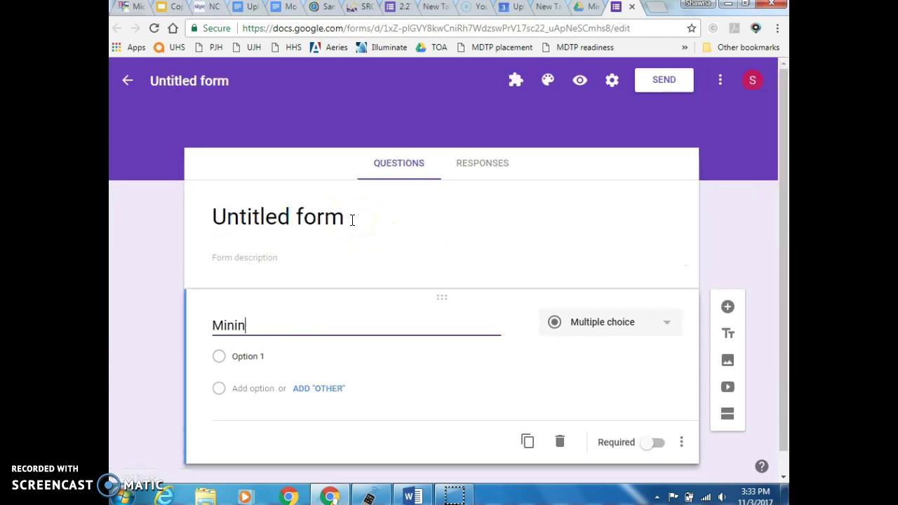
{"action": "type", "text": " Math"}
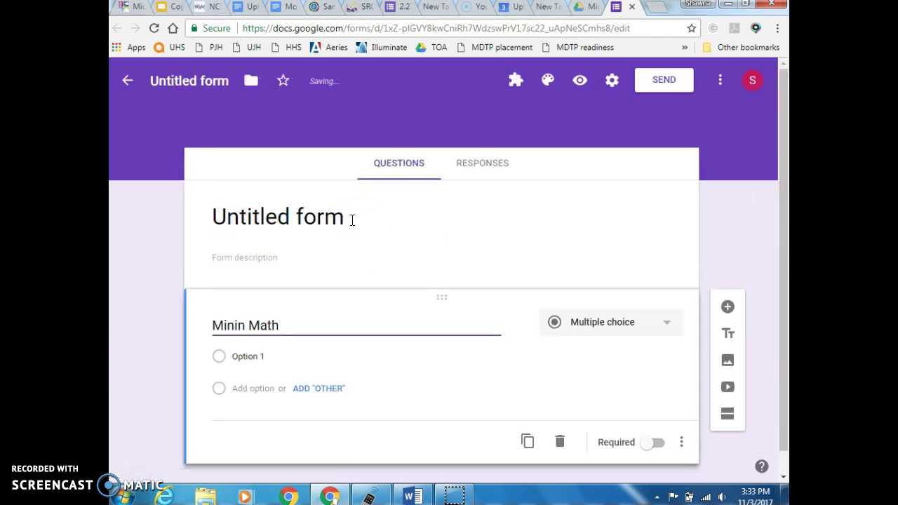
{"action": "left_click", "coordinate": [247, 327]}
{"action": "key", "text": "BackSpace"}
{"action": "key", "text": "BackSpace"}
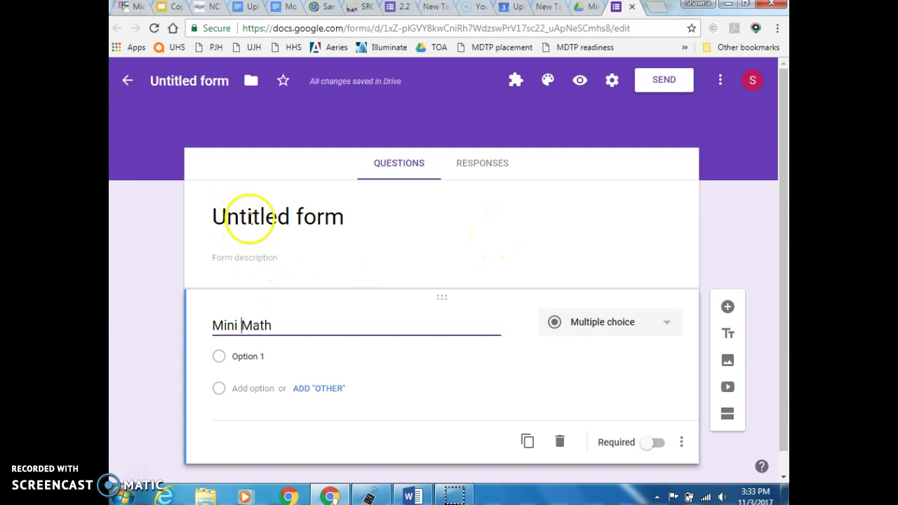
Step: Move the text "Mini Math" from the question into the form title and give the form file the same name
{"action": "left_click_drag", "start_coordinate": [276, 325], "coordinate": [197, 327]}
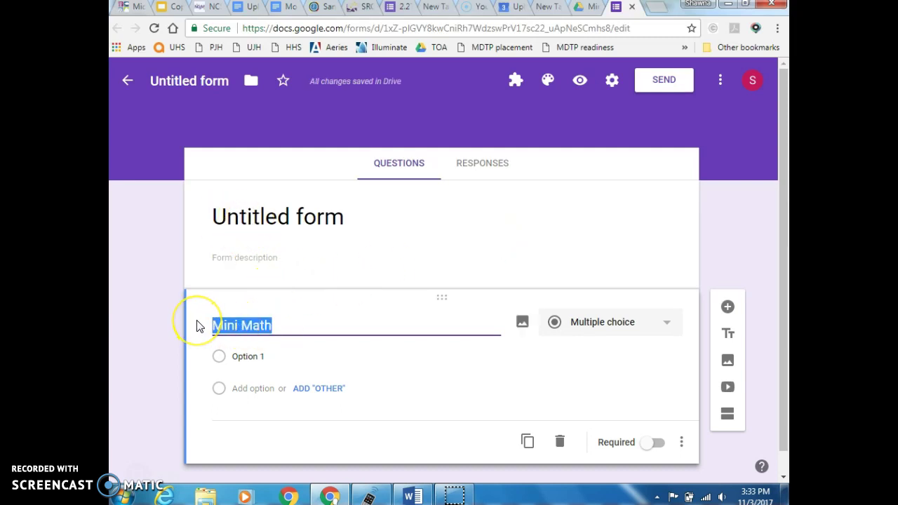
{"action": "key", "text": "ctrl+x"}
{"action": "left_click", "coordinate": [338, 216]}
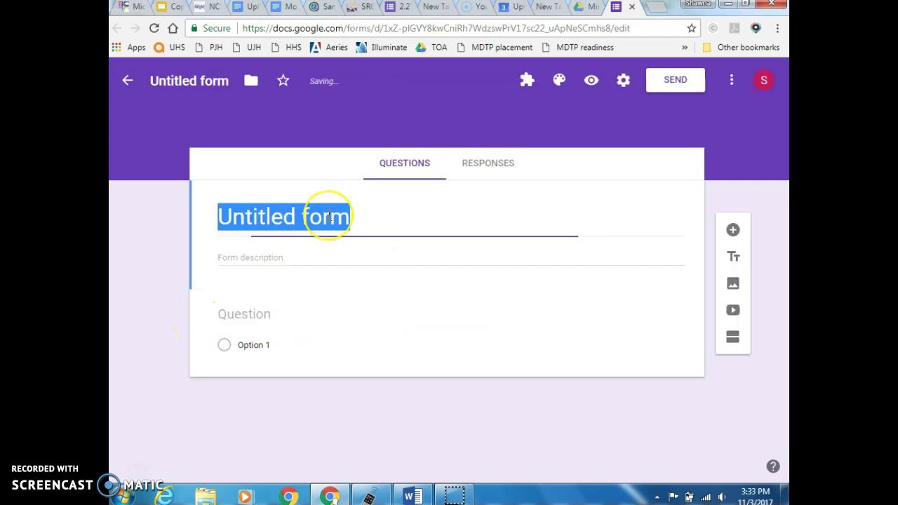
{"action": "key", "text": "ctrl+v"}
{"action": "left_click", "coordinate": [364, 226]}
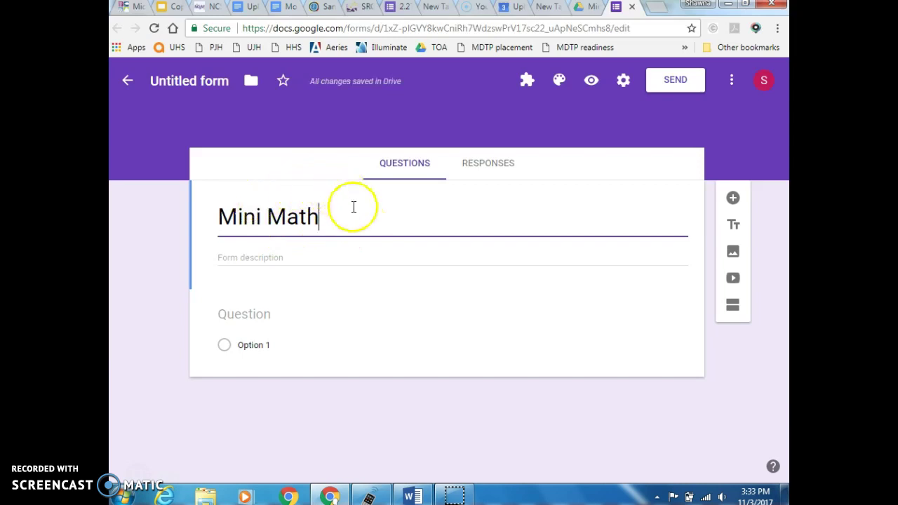
{"action": "left_click", "coordinate": [178, 79]}
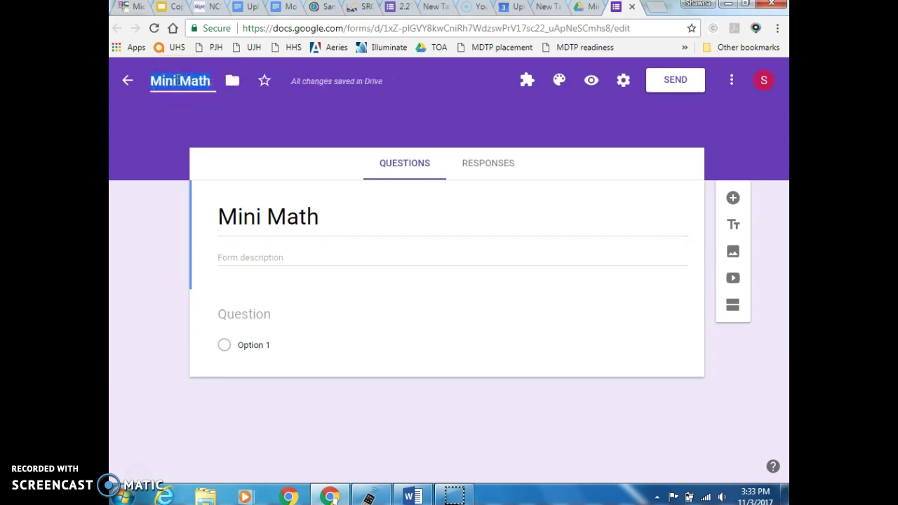
{"action": "left_click", "coordinate": [258, 101]}
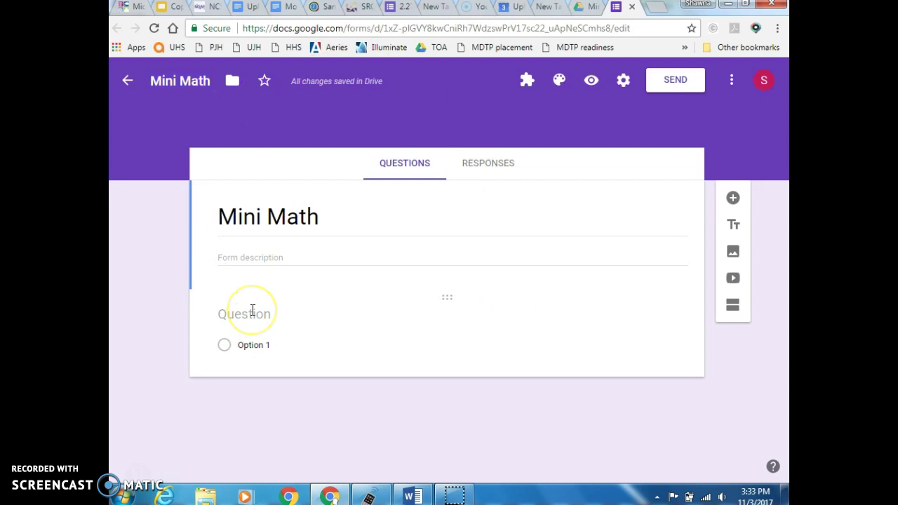
Step: Check the worksheet in Word, then return to the form and title its first question "Question #1"
{"action": "left_click", "coordinate": [414, 496]}
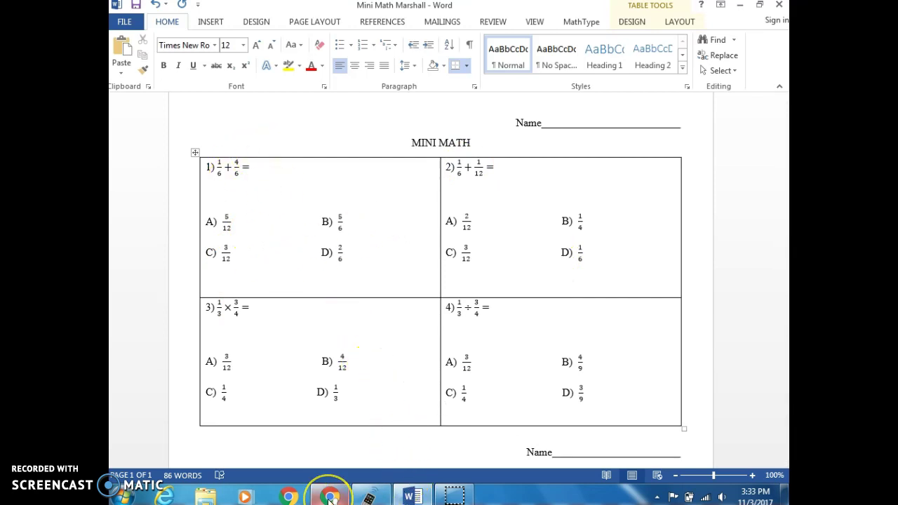
{"action": "left_click", "coordinate": [329, 499]}
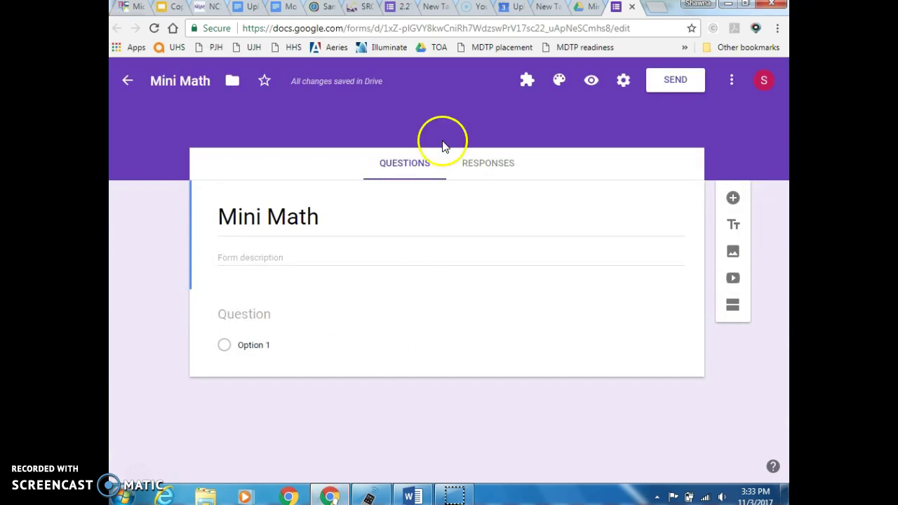
{"action": "left_click", "coordinate": [257, 317]}
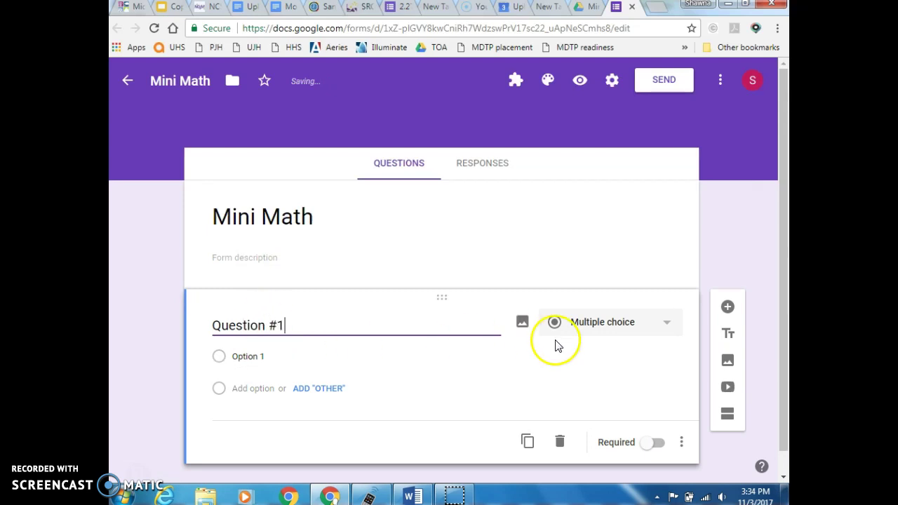
Step: Switch Question #1 to the Short answer type and back to Multiple choice
{"action": "left_click", "coordinate": [587, 325]}
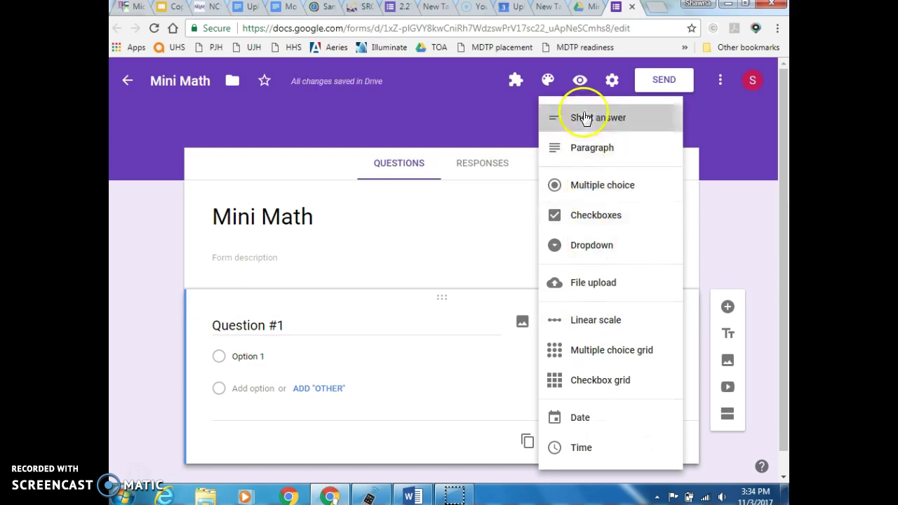
{"action": "left_click", "coordinate": [584, 117]}
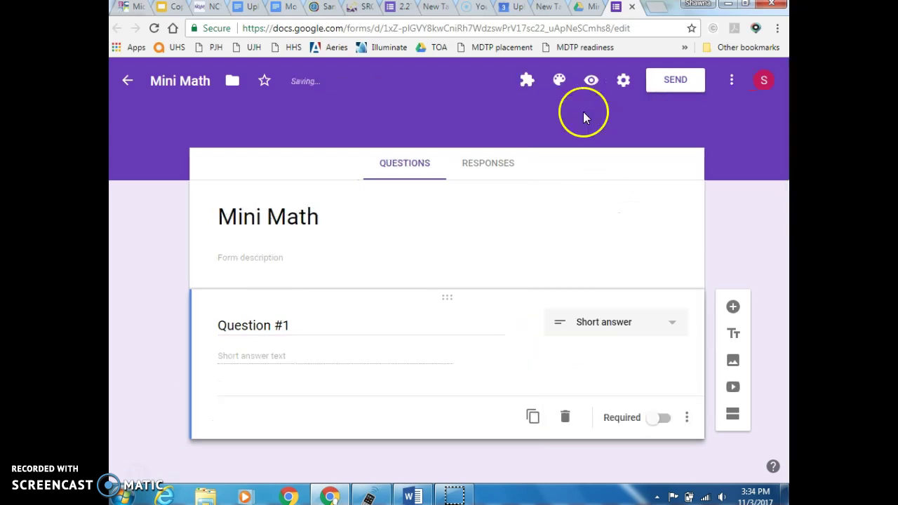
{"action": "left_click", "coordinate": [669, 327]}
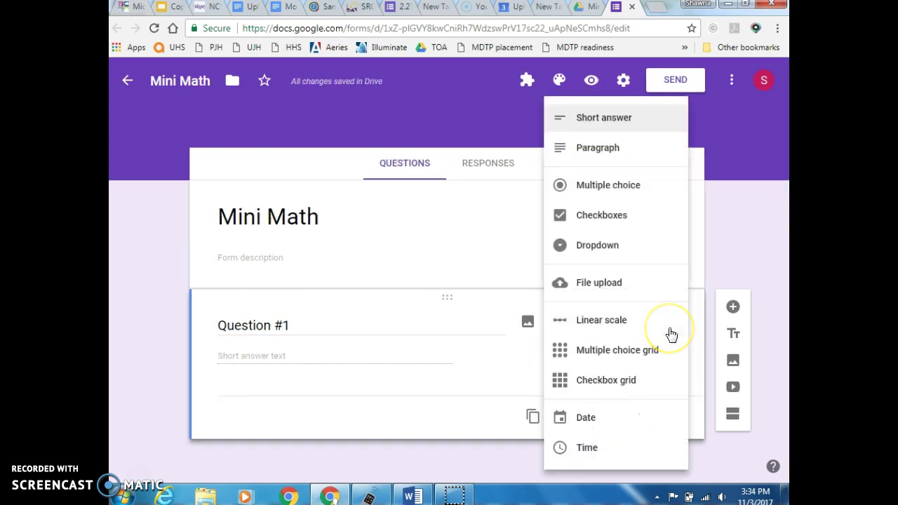
{"action": "left_click", "coordinate": [609, 187]}
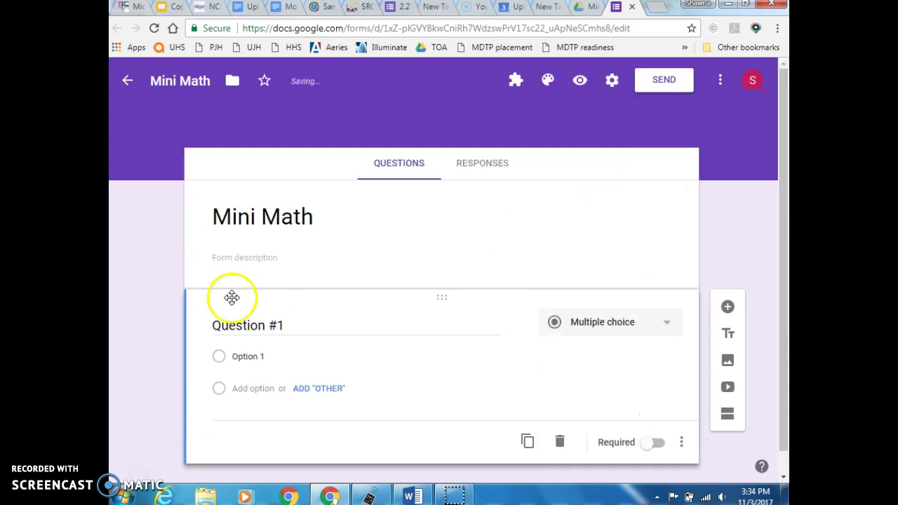
Step: Give Question #1 four answer options labelled A, B, C and D
{"action": "left_click", "coordinate": [247, 355]}
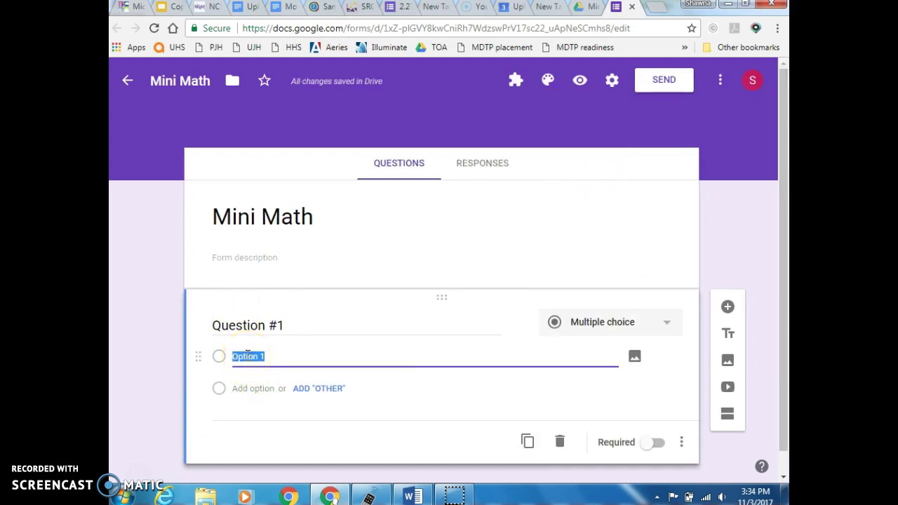
{"action": "left_click", "coordinate": [250, 388]}
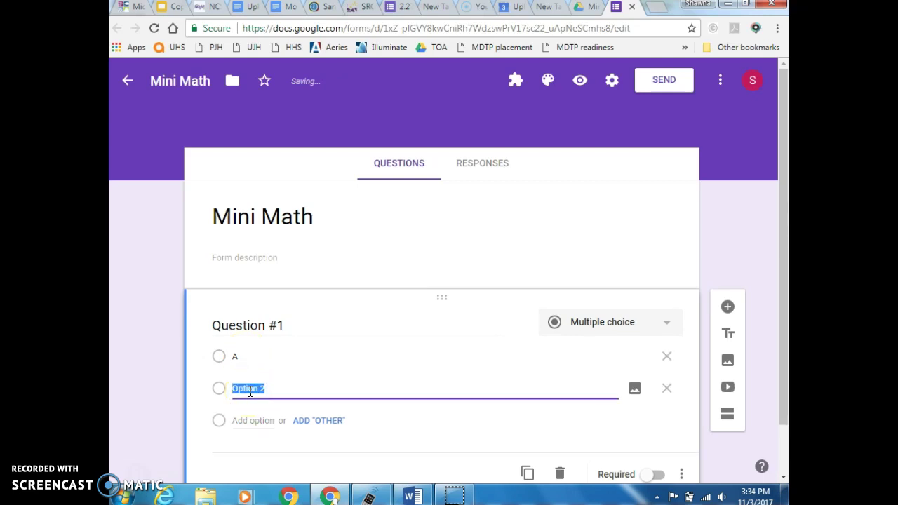
{"action": "type", "text": "B"}
{"action": "left_click", "coordinate": [249, 421]}
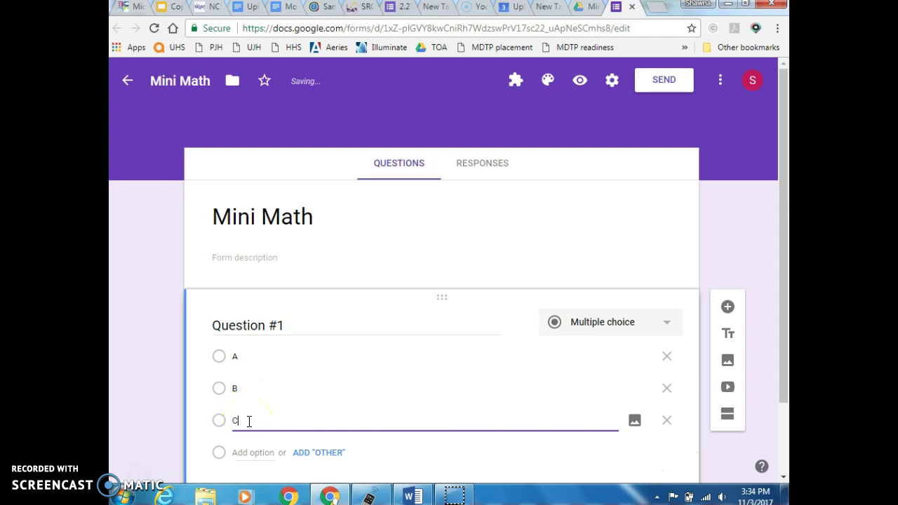
{"action": "type", "text": "C"}
{"action": "left_click", "coordinate": [246, 452]}
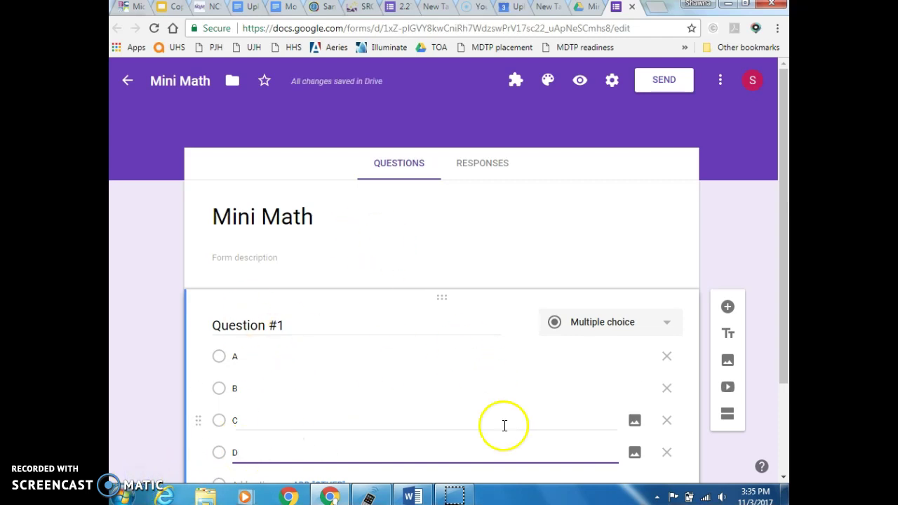
Step: Duplicate Question #1 together with its four answer options
{"action": "left_click_drag", "start_coordinate": [783, 296], "coordinate": [777, 361]}
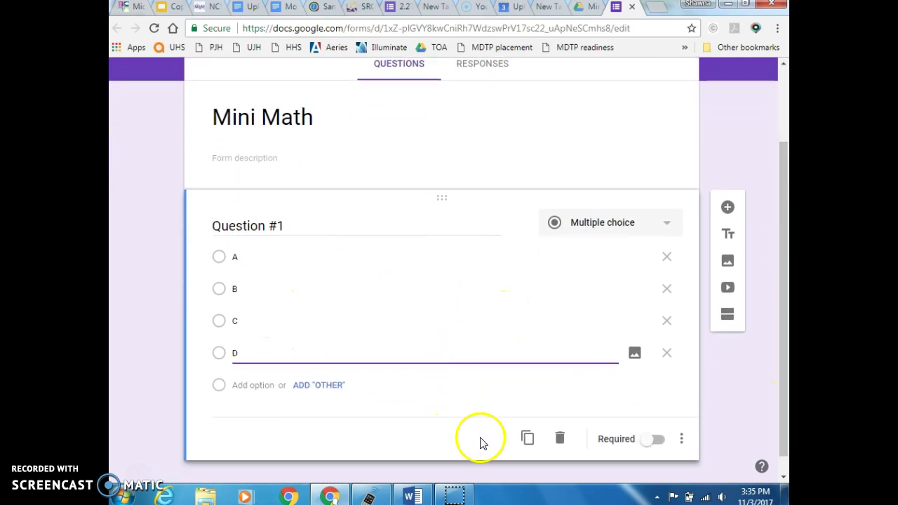
{"action": "left_click", "coordinate": [527, 441]}
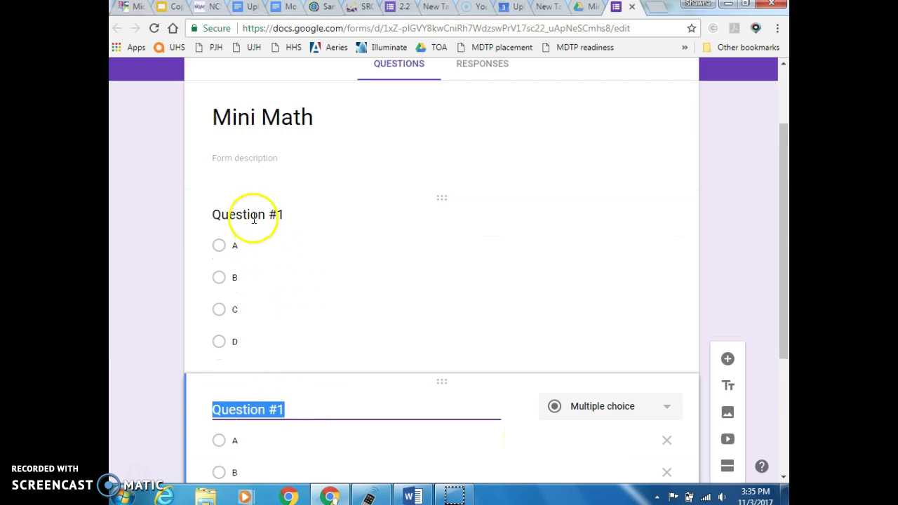
Step: Title the duplicated question "Question #2", duplicate it, and title the new copy "Question #3"
{"action": "left_click", "coordinate": [290, 408]}
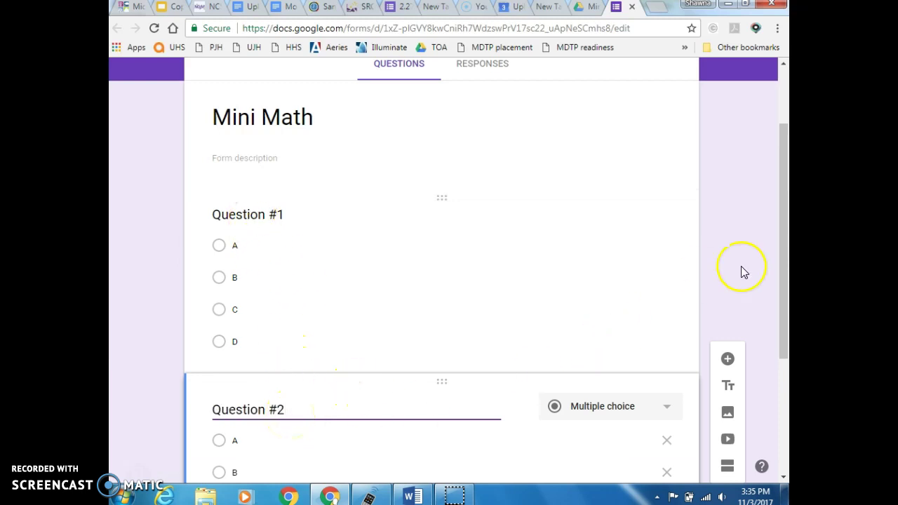
{"action": "left_click_drag", "start_coordinate": [783, 280], "coordinate": [778, 393]}
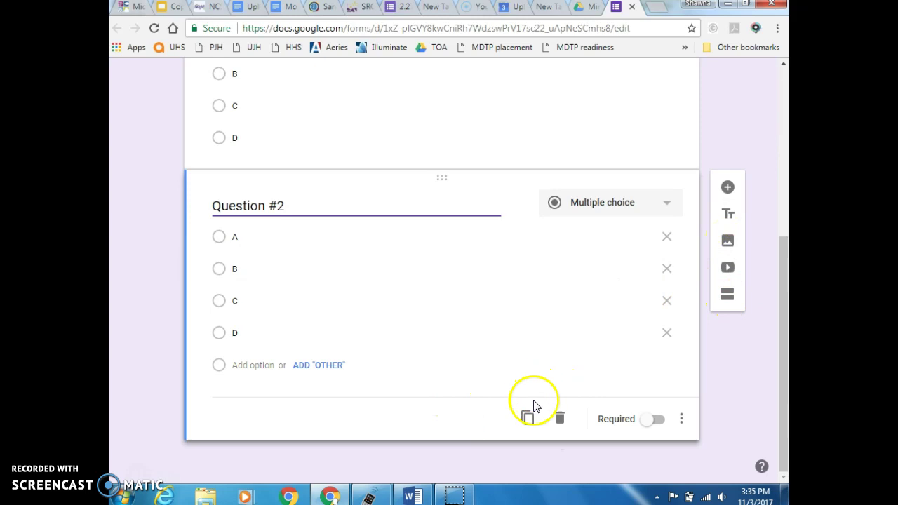
{"action": "left_click", "coordinate": [527, 420]}
{"action": "left_click", "coordinate": [300, 395]}
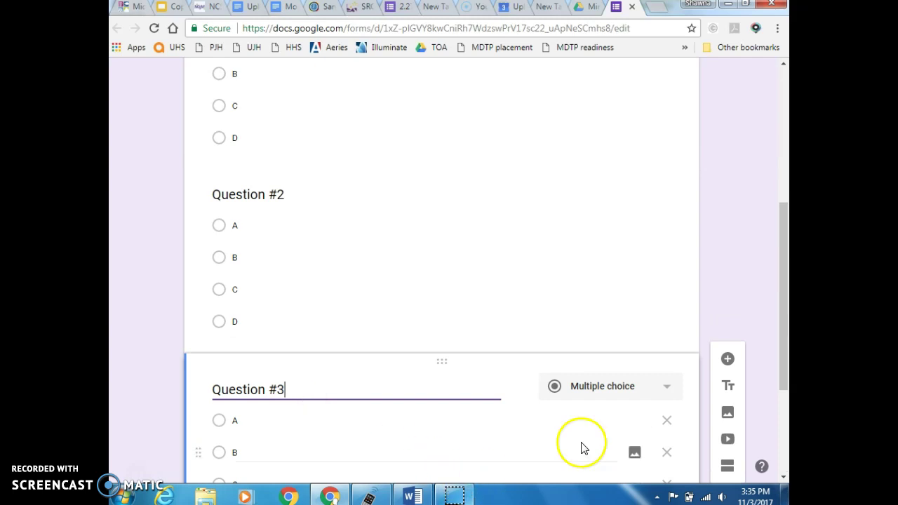
Step: Duplicate Question #3 with its answer options and title the copy "Question #4"
{"action": "left_click_drag", "start_coordinate": [785, 324], "coordinate": [788, 412]}
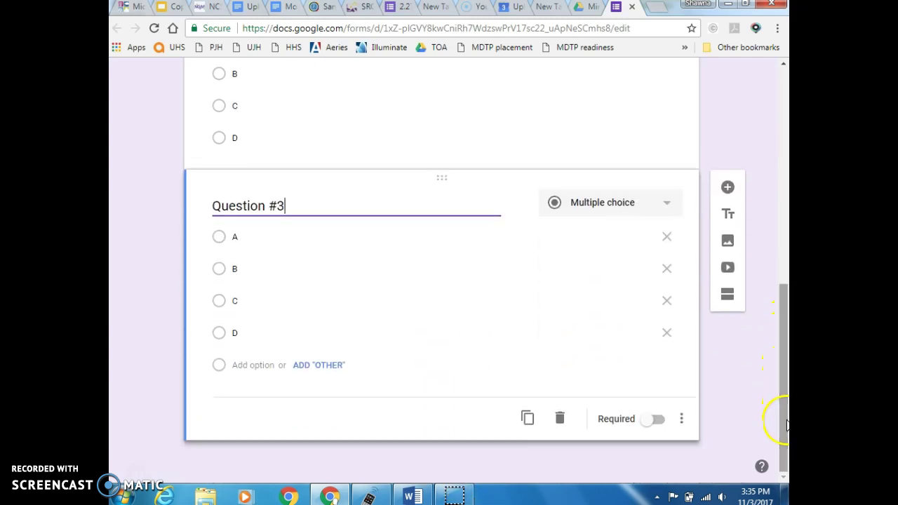
{"action": "left_click", "coordinate": [528, 421]}
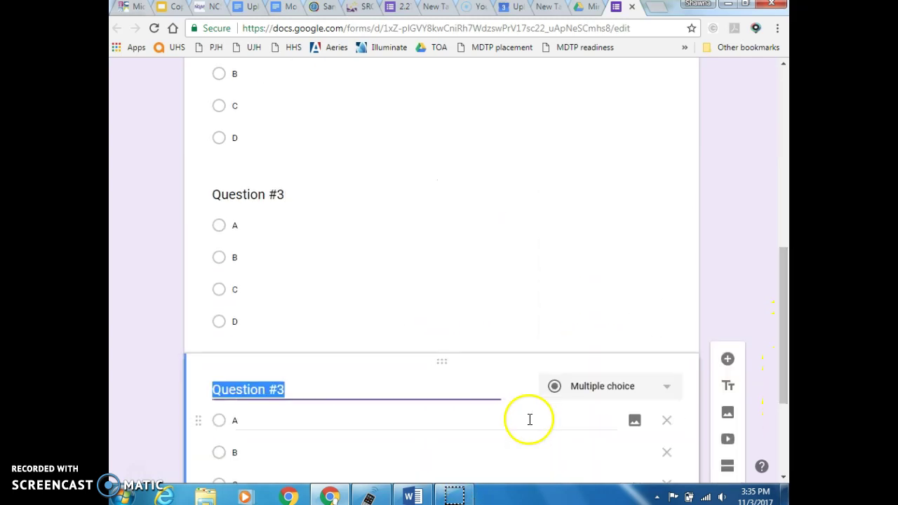
{"action": "left_click", "coordinate": [304, 393]}
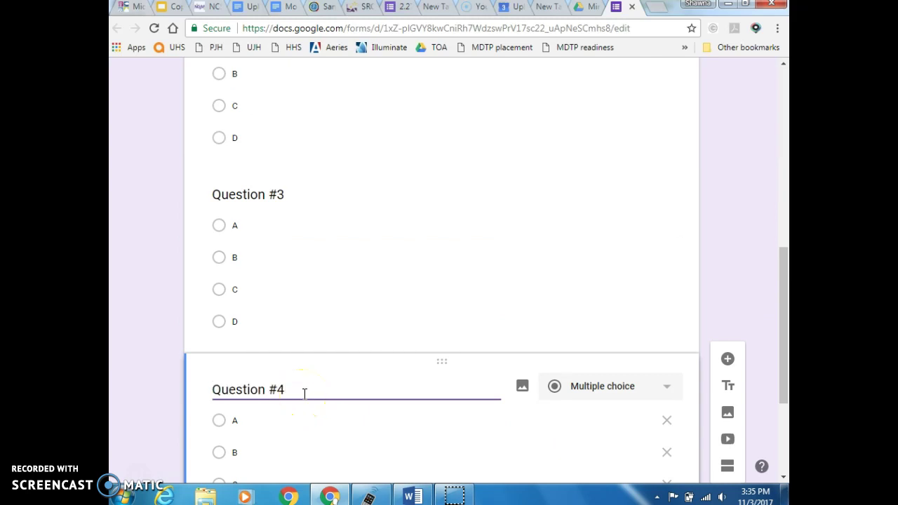
Step: Review the form's general settings for email collection and sign-in, and leave them without saving
{"action": "left_click_drag", "start_coordinate": [785, 330], "coordinate": [785, 165]}
{"action": "left_click_drag", "start_coordinate": [783, 153], "coordinate": [783, 150]}
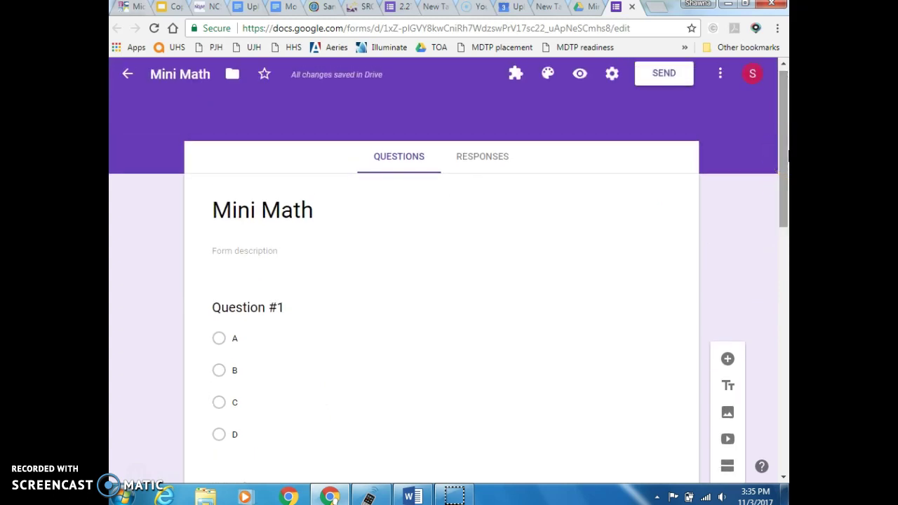
{"action": "left_click", "coordinate": [612, 76]}
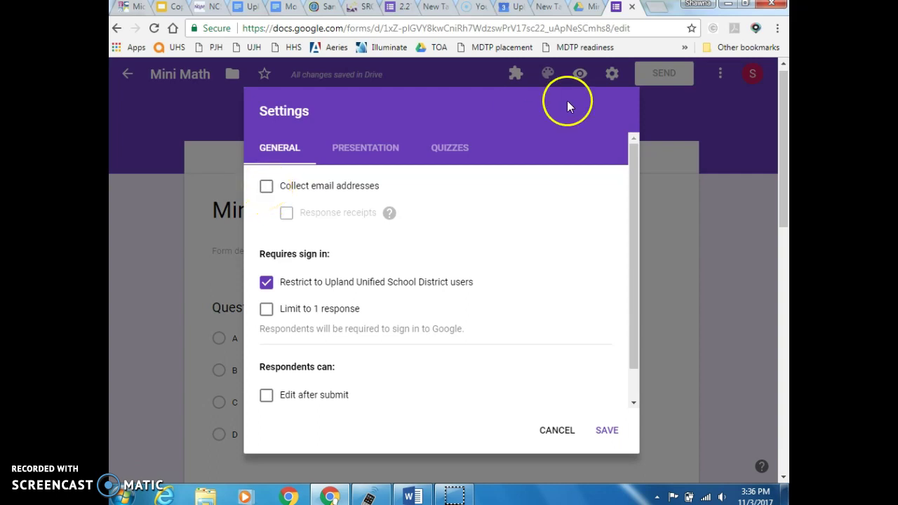
{"action": "left_click", "coordinate": [557, 432]}
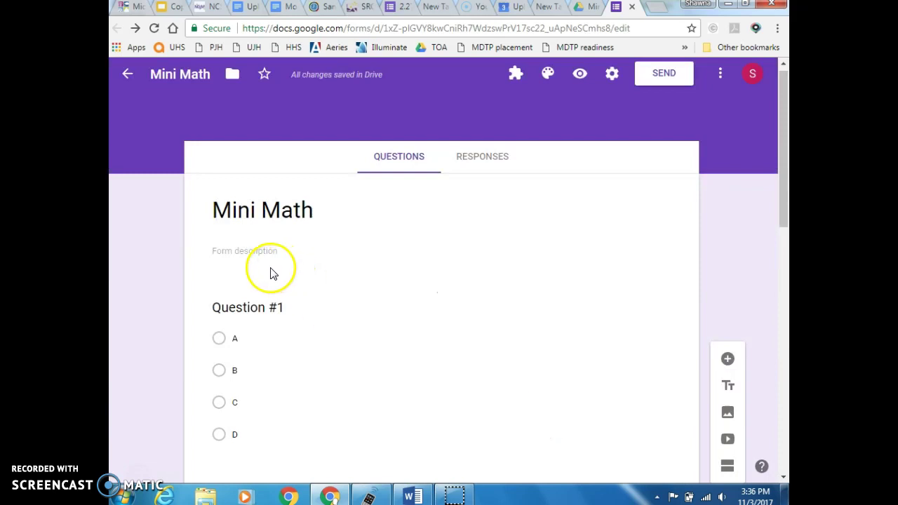
Step: Add a new blank question after Question #1 and move it above Question #1, directly below the form header
{"action": "left_click", "coordinate": [257, 290]}
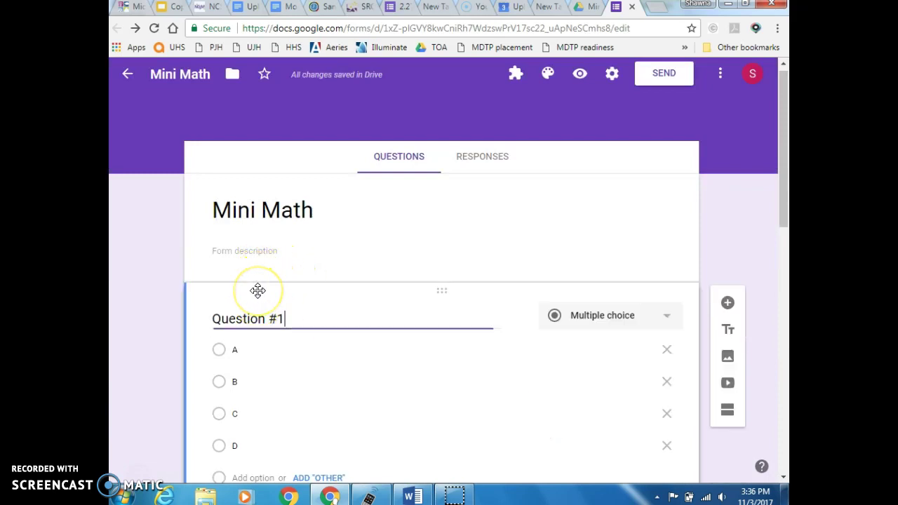
{"action": "left_click", "coordinate": [728, 303]}
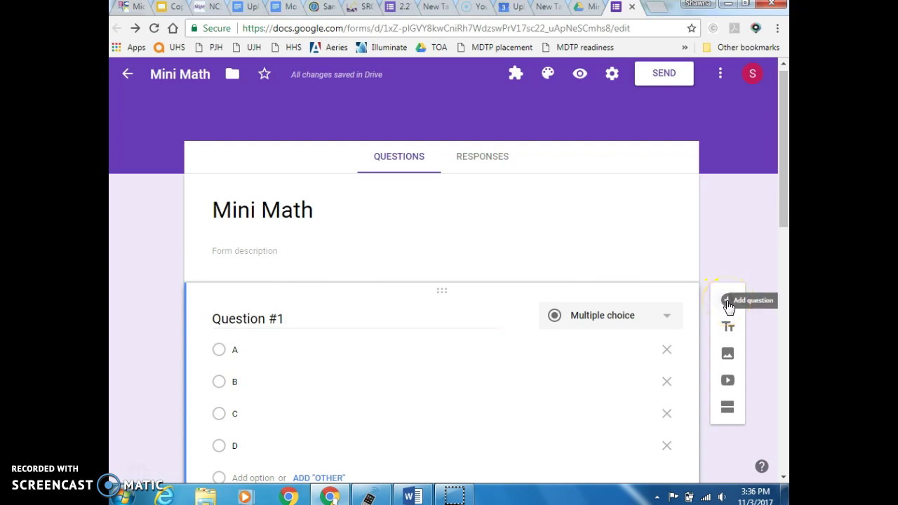
{"action": "left_click_drag", "start_coordinate": [786, 187], "coordinate": [788, 245]}
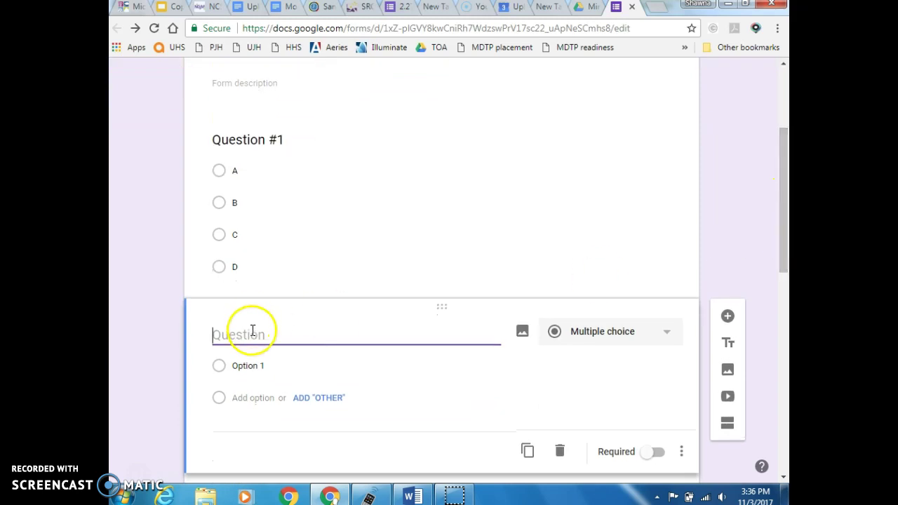
{"action": "left_click_drag", "start_coordinate": [437, 310], "coordinate": [435, 137]}
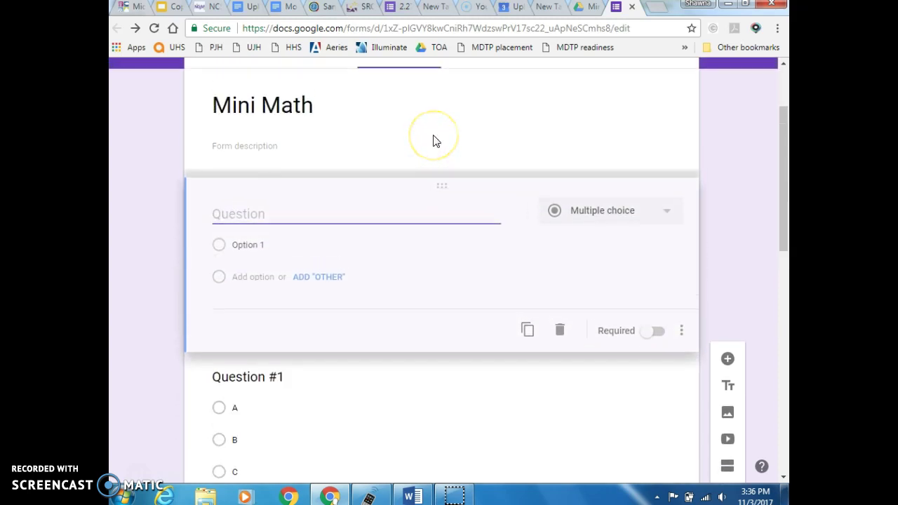
Step: Title the new first question "Name" as a Short answer question
{"action": "left_click", "coordinate": [242, 241]}
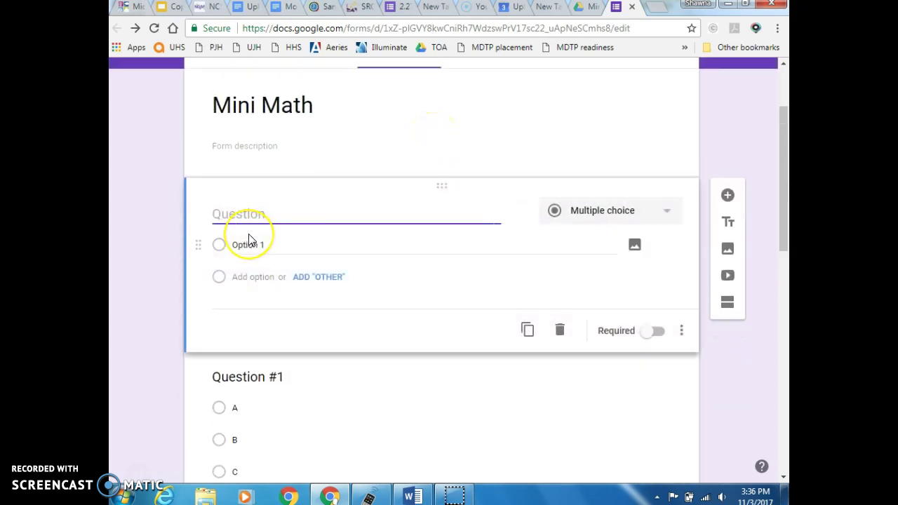
{"action": "type", "text": "Name"}
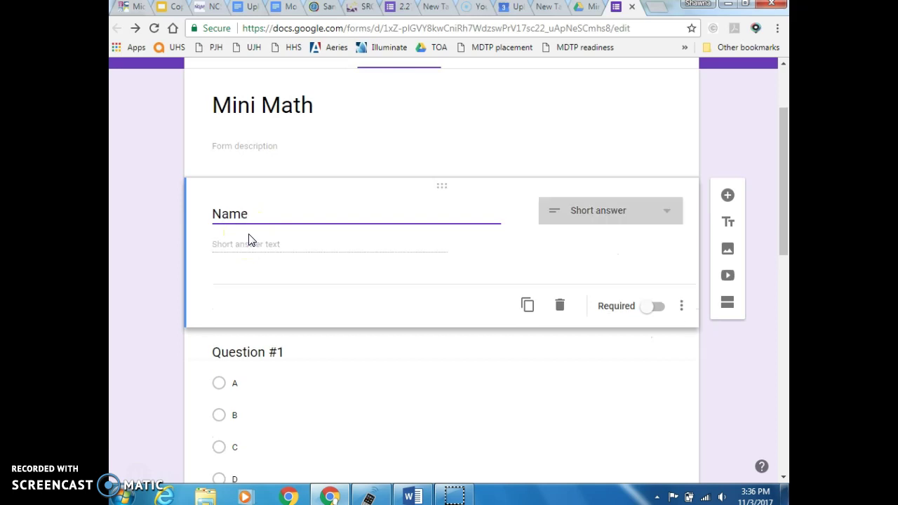
{"action": "left_click", "coordinate": [332, 245]}
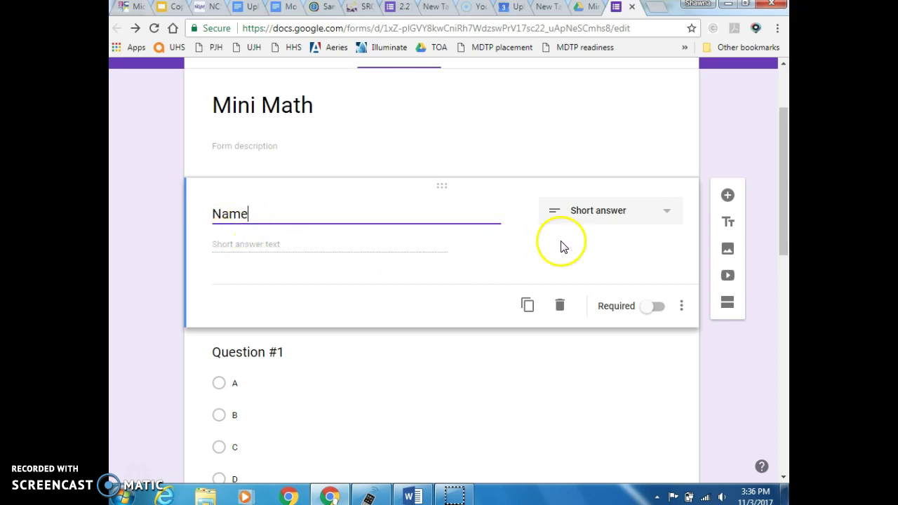
{"action": "left_click", "coordinate": [548, 135]}
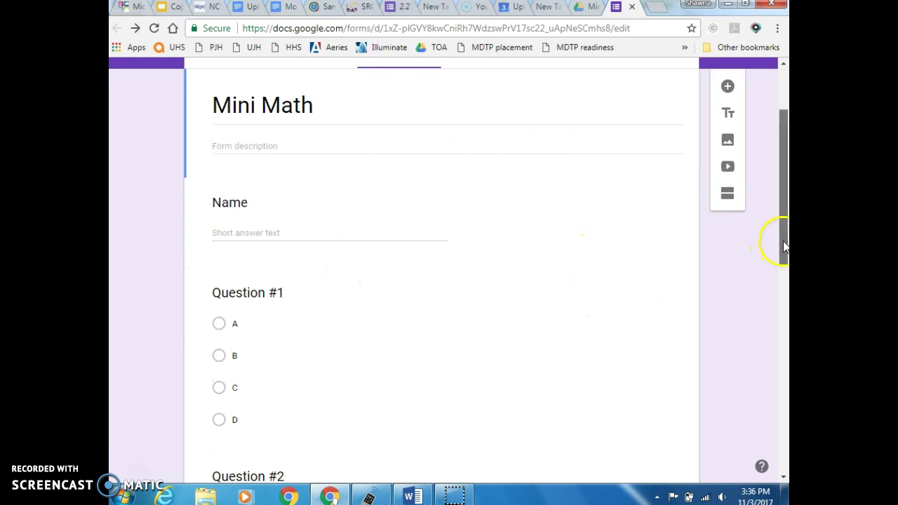
Step: Limit the form to 1 response per respondent in its settings and check the presentation options
{"action": "left_click_drag", "start_coordinate": [783, 245], "coordinate": [778, 176]}
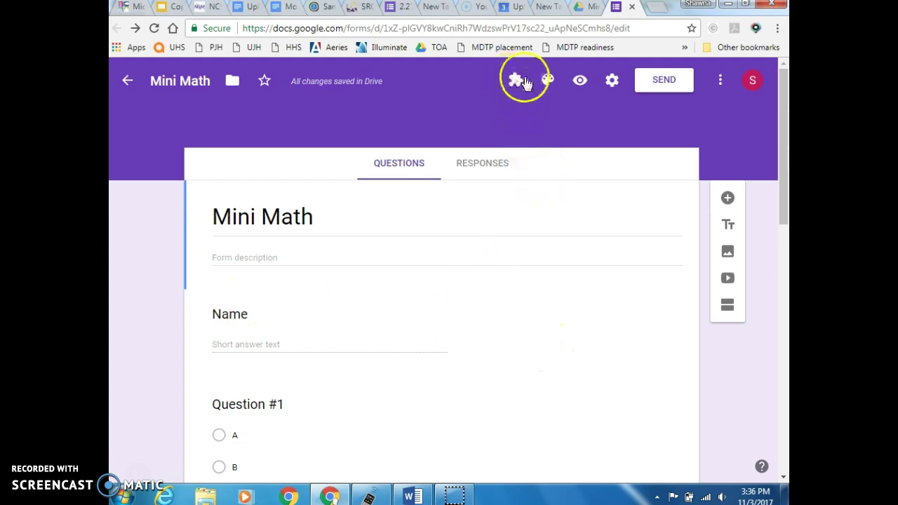
{"action": "left_click", "coordinate": [612, 79]}
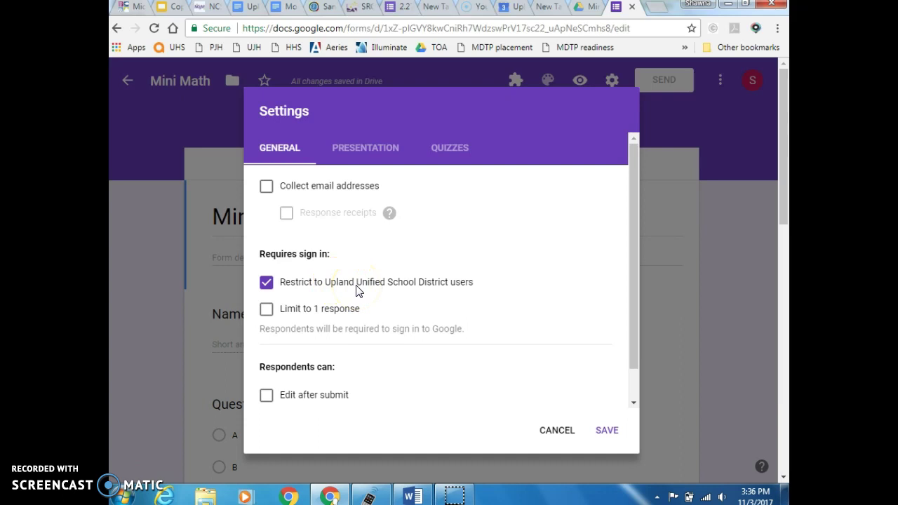
{"action": "left_click", "coordinate": [267, 313]}
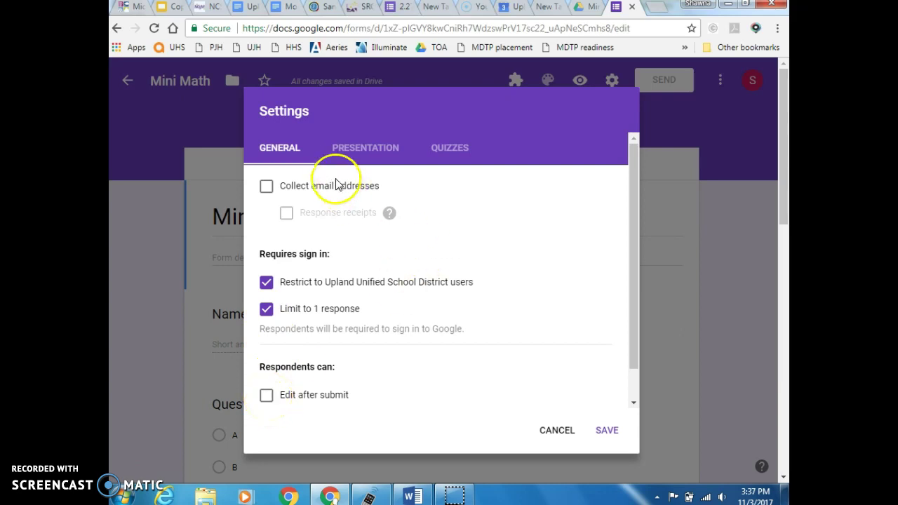
{"action": "left_click", "coordinate": [350, 151]}
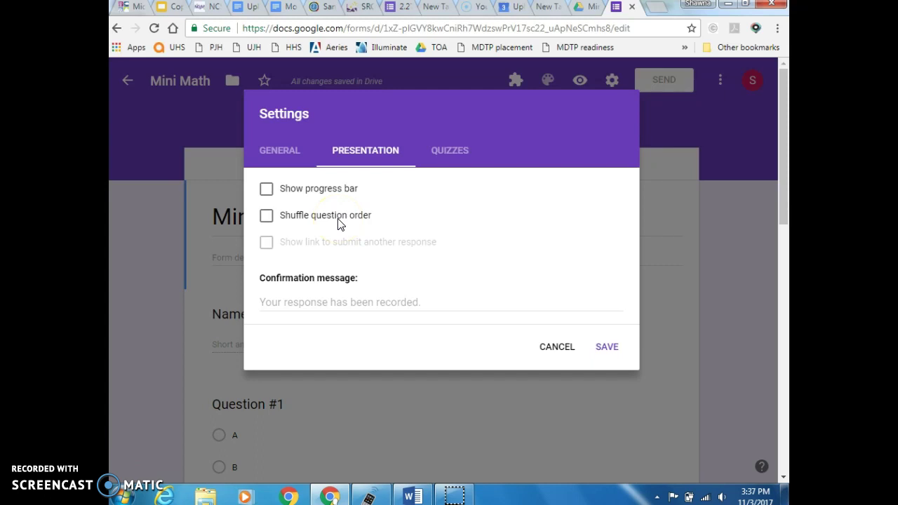
Step: Make the form a quiz, stop respondents from seeing missed questions, and save the settings
{"action": "left_click", "coordinate": [450, 152]}
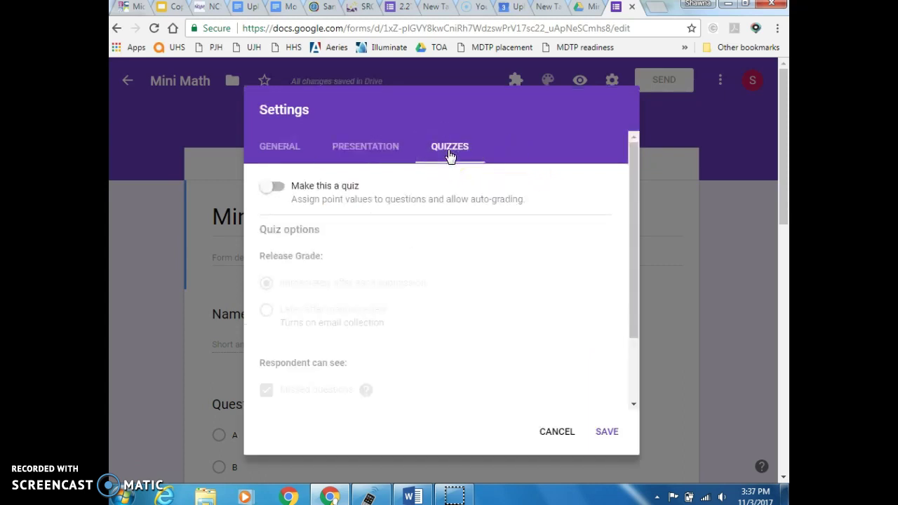
{"action": "left_click", "coordinate": [272, 187]}
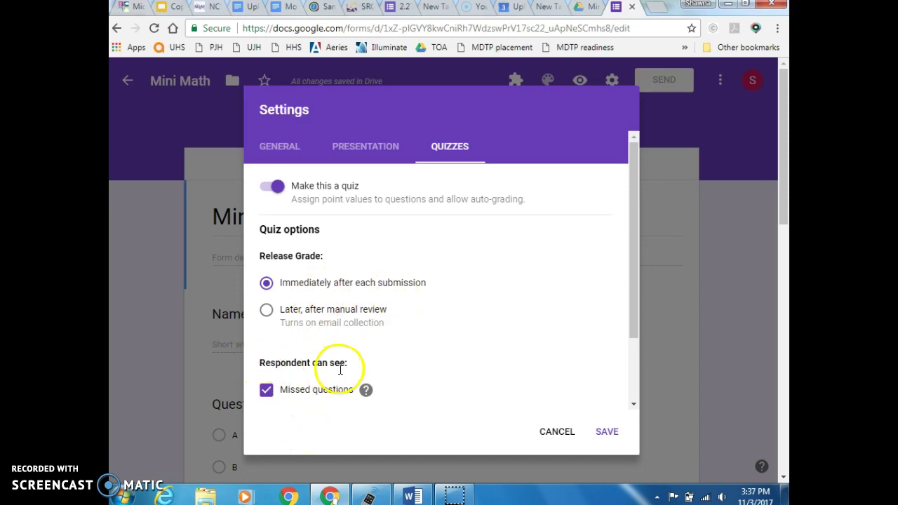
{"action": "left_click", "coordinate": [267, 393]}
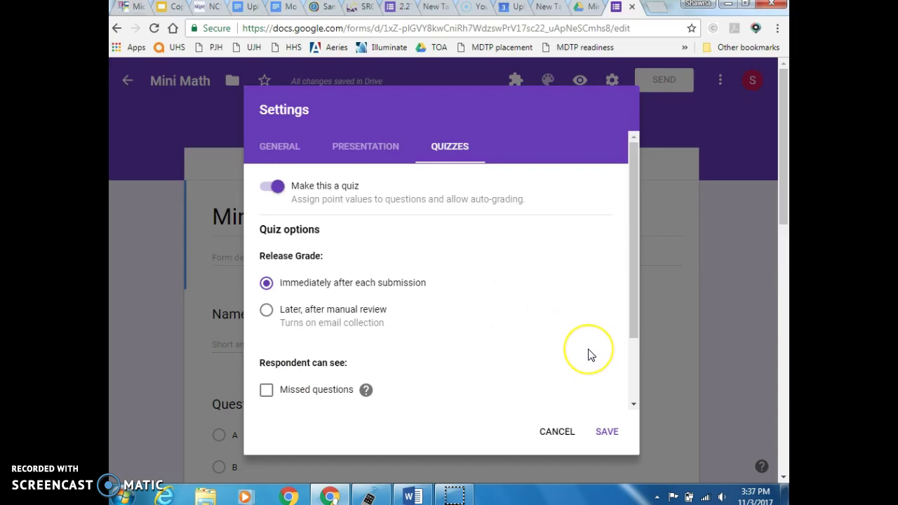
{"action": "left_click", "coordinate": [607, 433]}
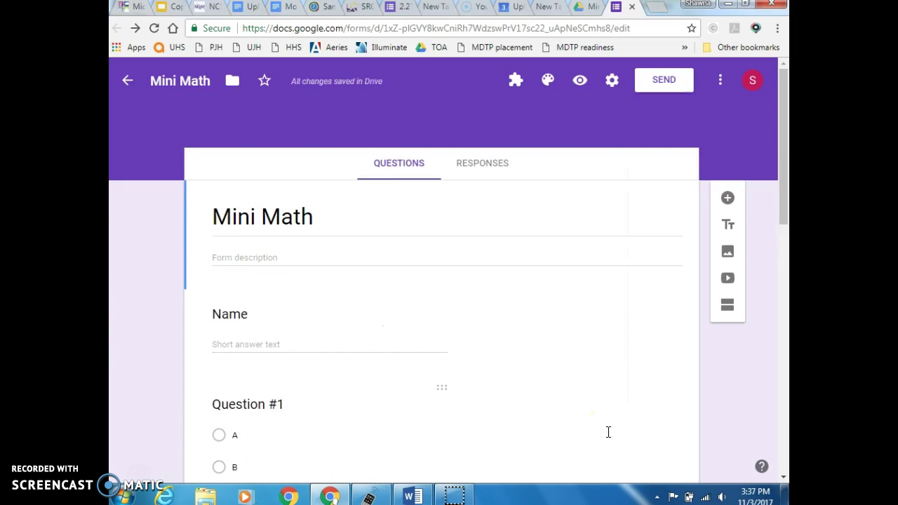
Step: Mark C as the correct answer in Question #1's answer key
{"action": "left_click_drag", "start_coordinate": [783, 132], "coordinate": [782, 198]}
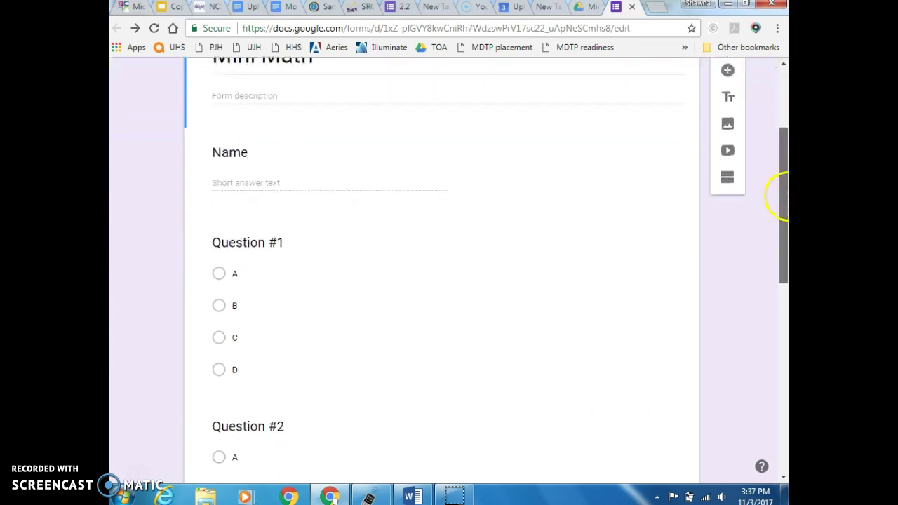
{"action": "left_click", "coordinate": [372, 270]}
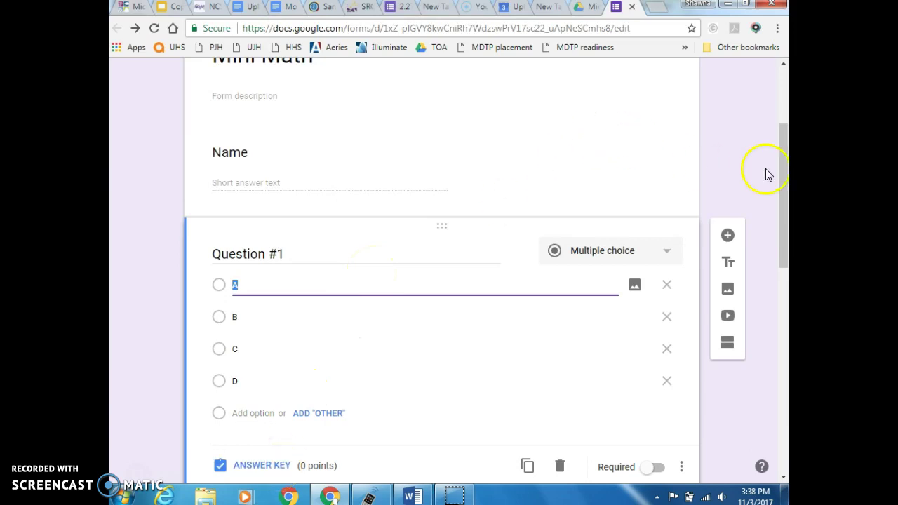
{"action": "left_click_drag", "start_coordinate": [784, 180], "coordinate": [785, 211]}
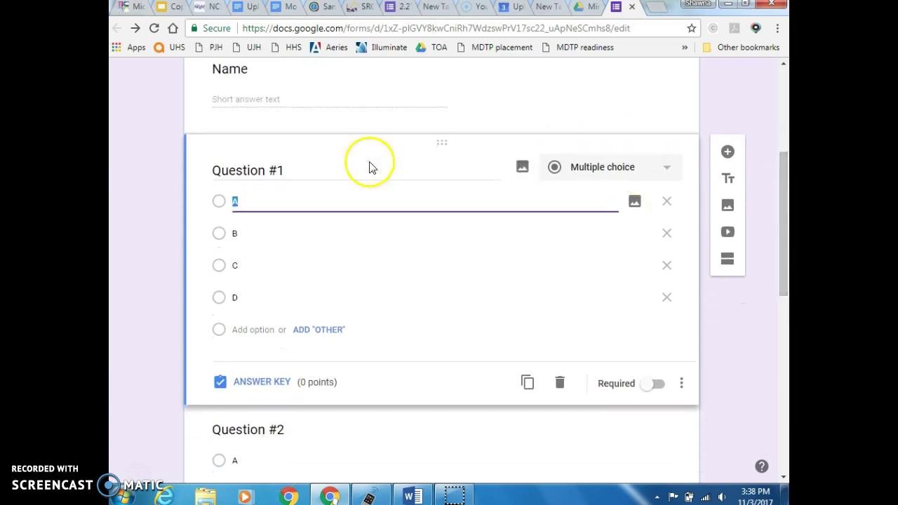
{"action": "left_click", "coordinate": [218, 201]}
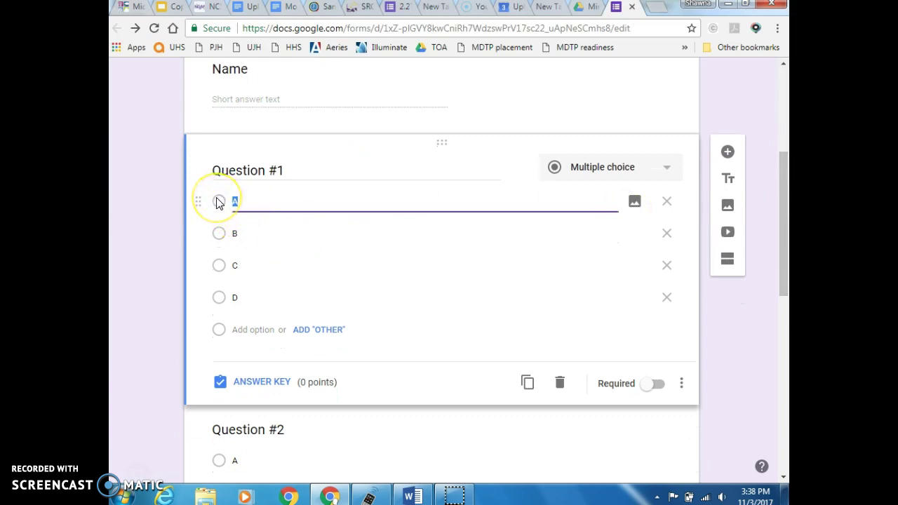
{"action": "left_click", "coordinate": [242, 384]}
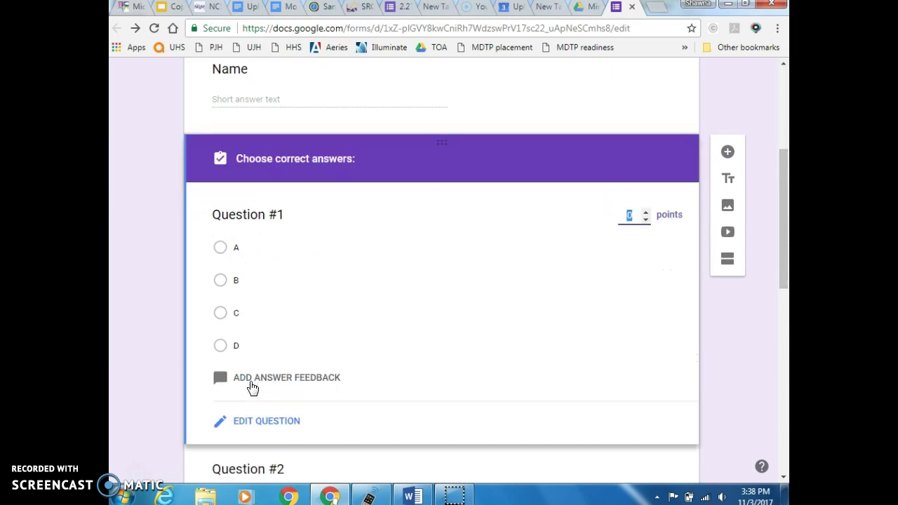
{"action": "left_click", "coordinate": [220, 312]}
Step: Mark A as the correct answer in Question #2's answer key
{"action": "left_click_drag", "start_coordinate": [784, 220], "coordinate": [784, 336]}
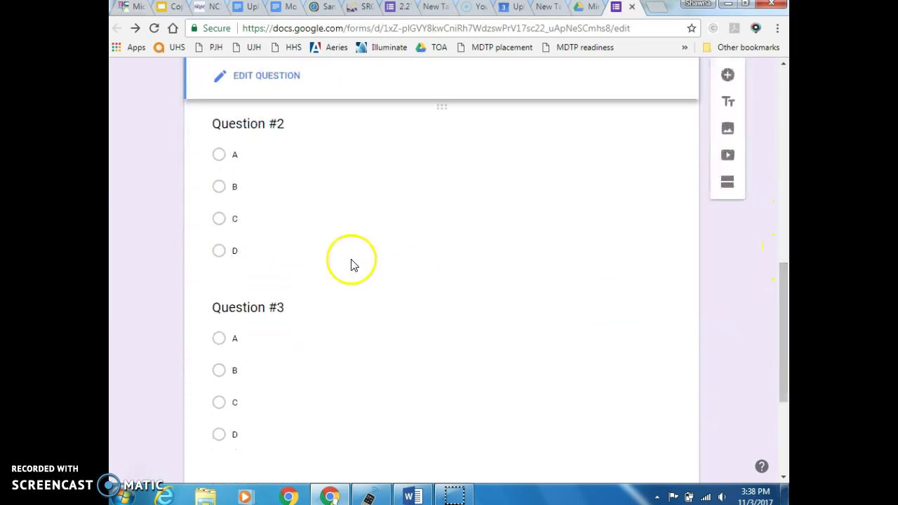
{"action": "left_click", "coordinate": [354, 213]}
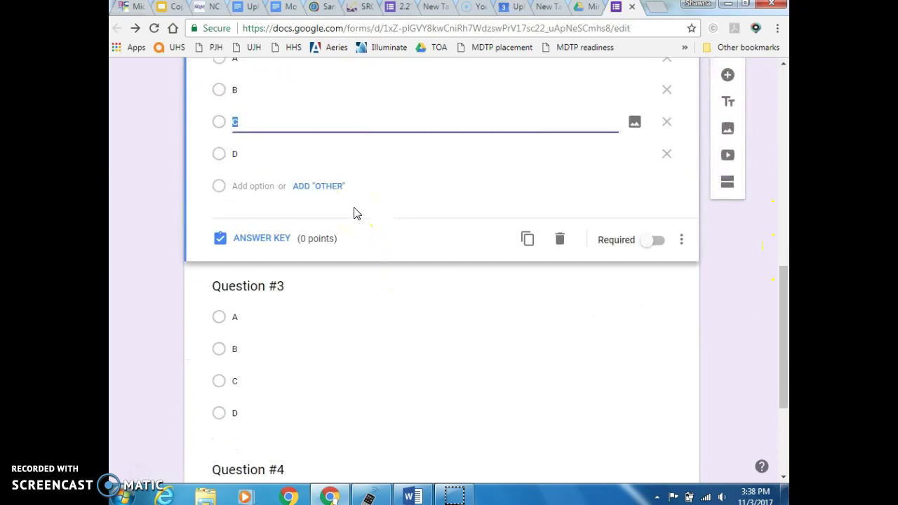
{"action": "left_click", "coordinate": [271, 240]}
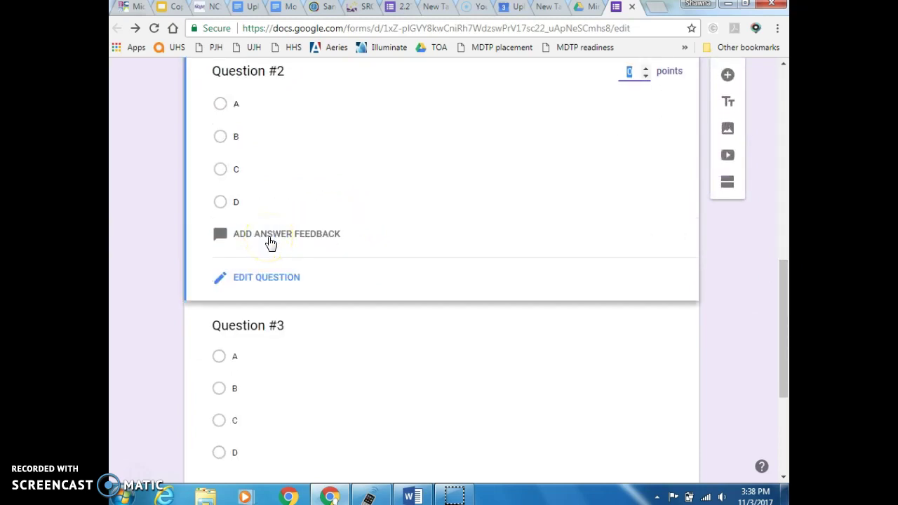
{"action": "left_click", "coordinate": [220, 105]}
Step: Mark D as the correct answer in Question #3's answer key
{"action": "left_click", "coordinate": [324, 390]}
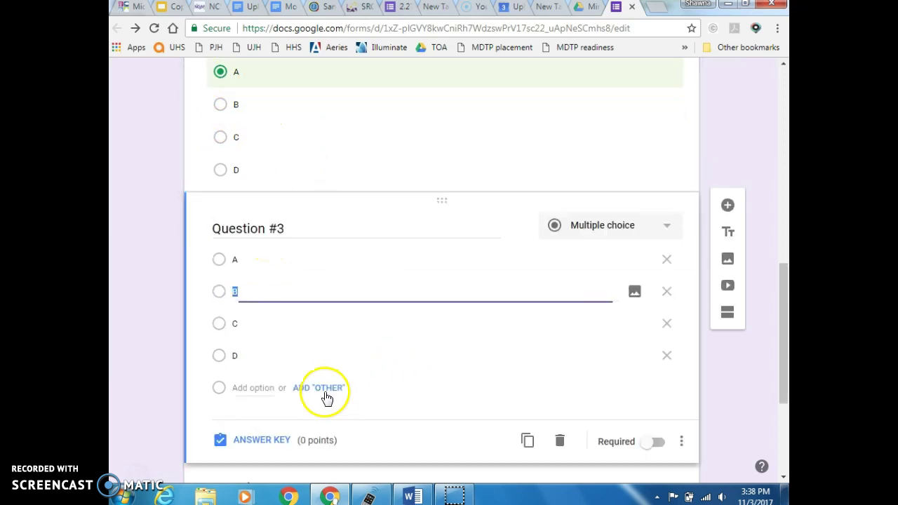
{"action": "left_click", "coordinate": [259, 442]}
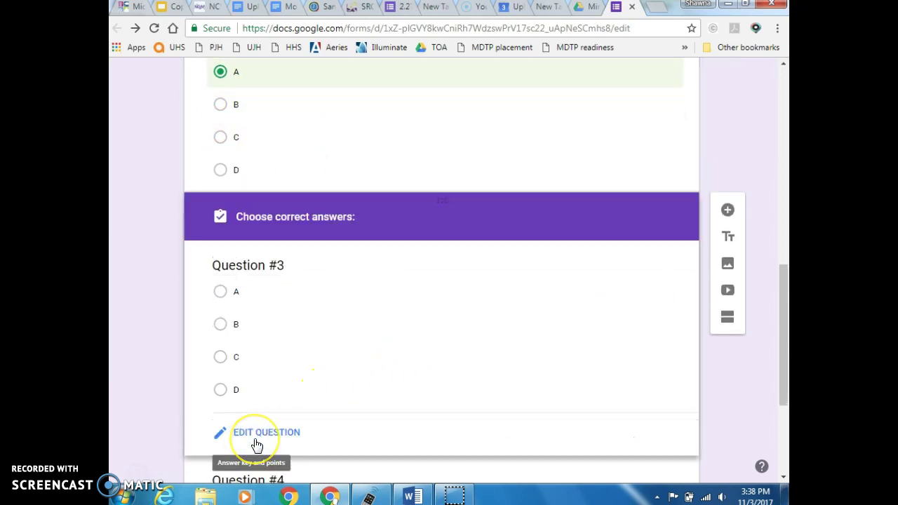
{"action": "left_click", "coordinate": [220, 405]}
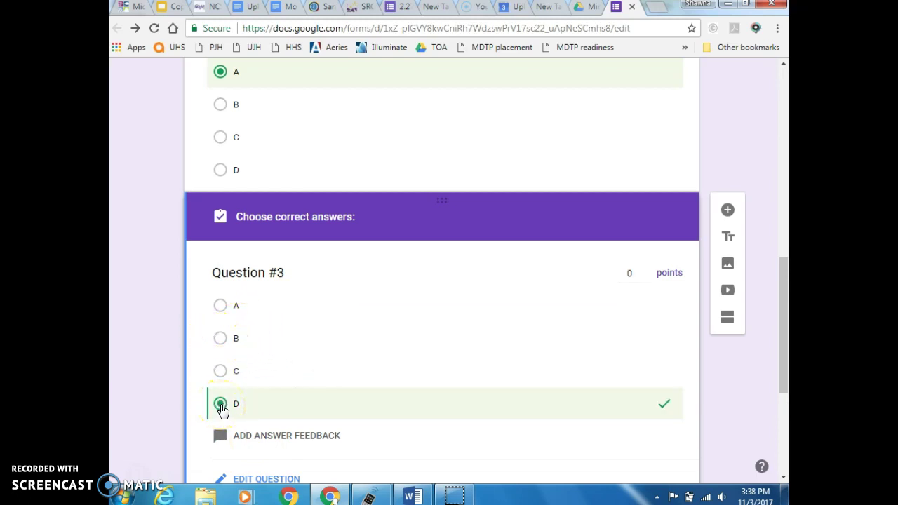
Step: Mark C as the correct answer in Question #4's answer key
{"action": "left_click_drag", "start_coordinate": [786, 311], "coordinate": [774, 403]}
{"action": "left_click", "coordinate": [359, 312]}
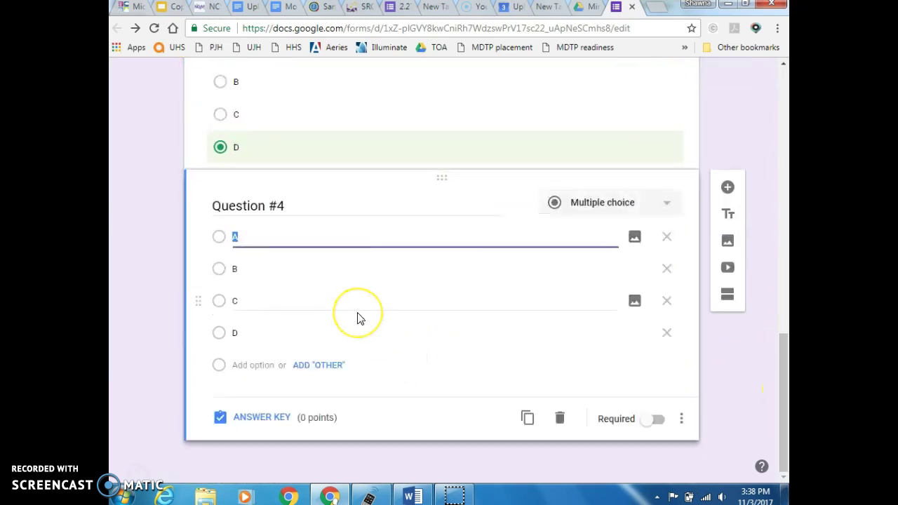
{"action": "left_click", "coordinate": [220, 419]}
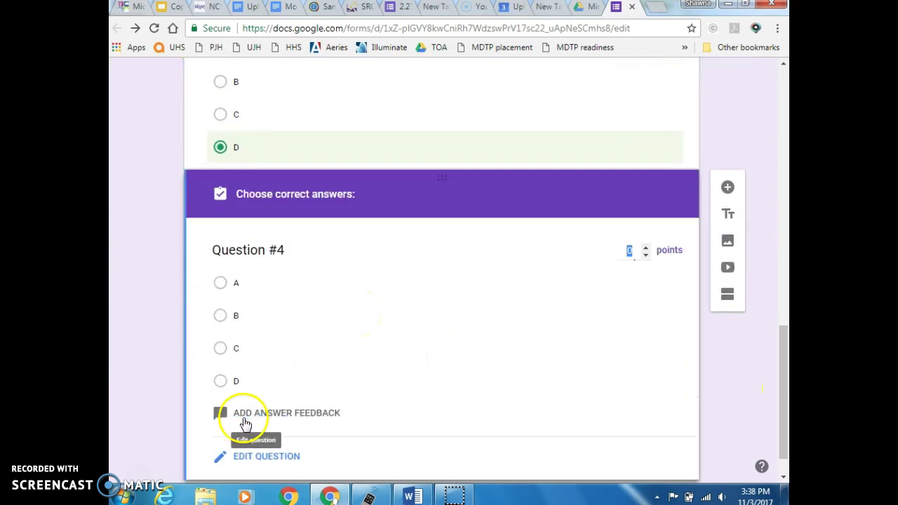
{"action": "left_click", "coordinate": [220, 349]}
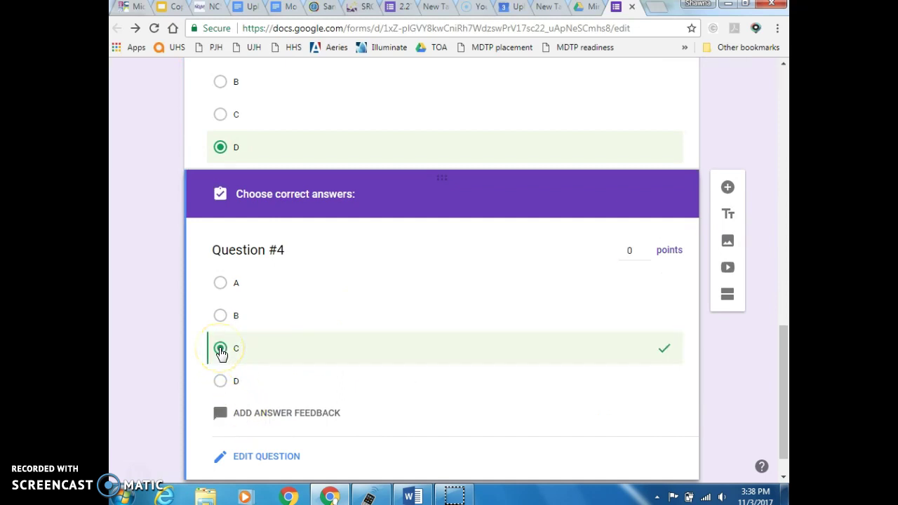
Step: Set the point value of each of the four multiple-choice questions to 1, working from Question #4 back to Question #1
{"action": "double_click", "coordinate": [630, 250]}
{"action": "left_click_drag", "start_coordinate": [782, 347], "coordinate": [774, 296]}
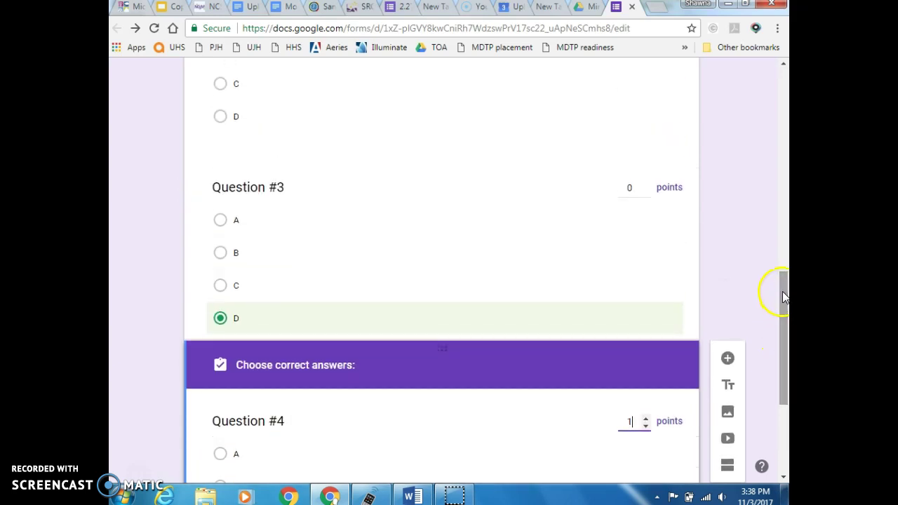
{"action": "double_click", "coordinate": [636, 188]}
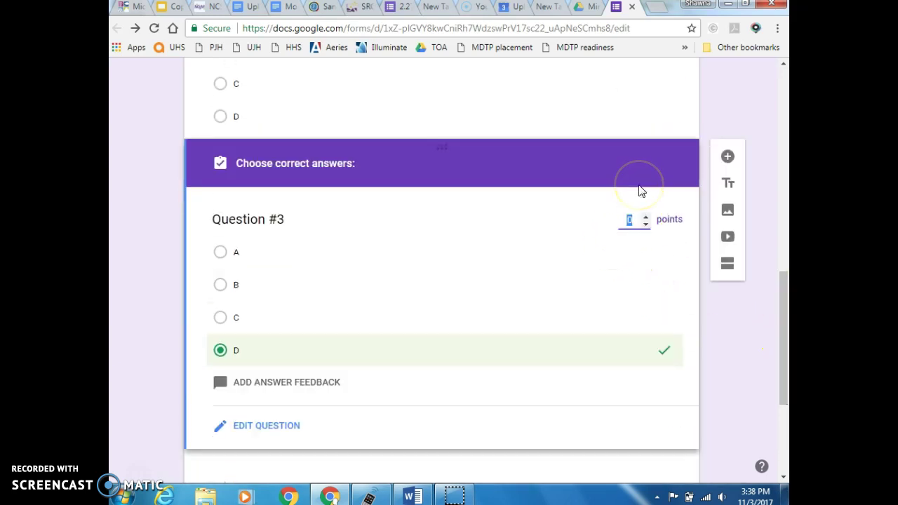
{"action": "left_click_drag", "start_coordinate": [782, 300], "coordinate": [781, 245]}
{"action": "left_click", "coordinate": [643, 180]}
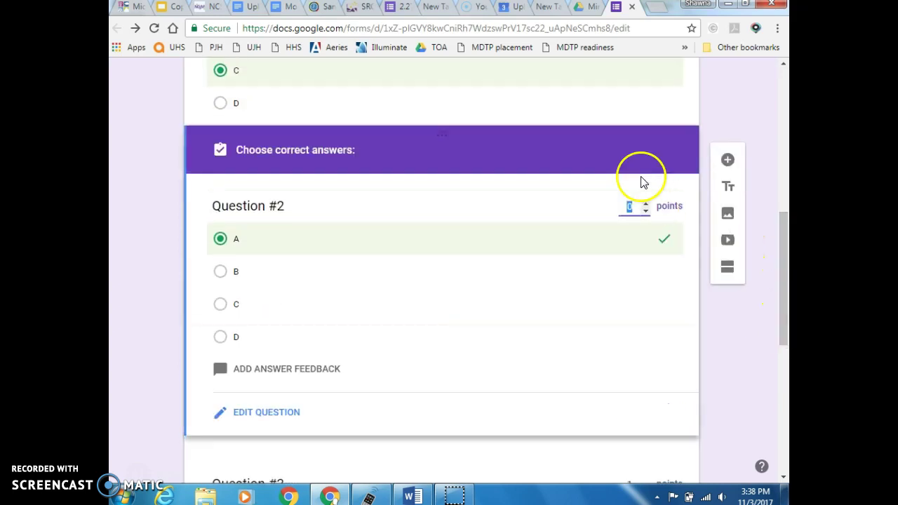
{"action": "double_click", "coordinate": [632, 201]}
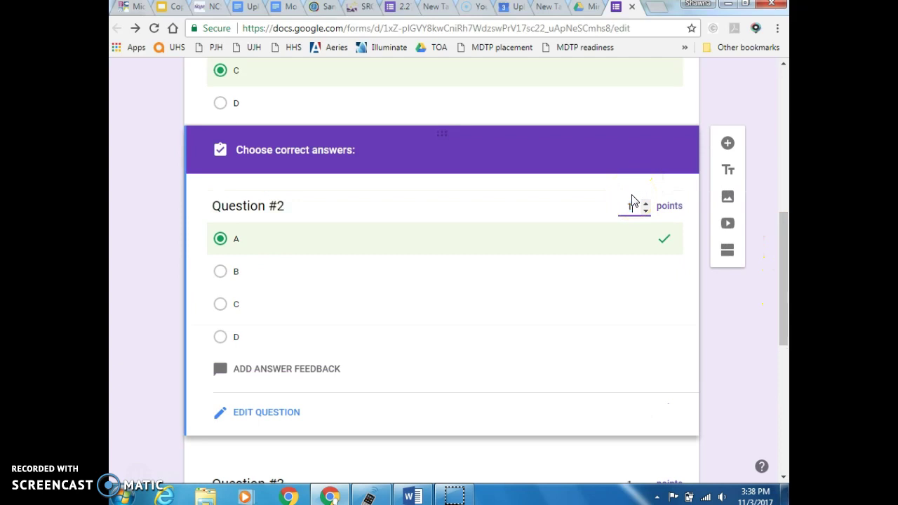
{"action": "type", "text": "1"}
{"action": "left_click_drag", "start_coordinate": [784, 210], "coordinate": [783, 177]}
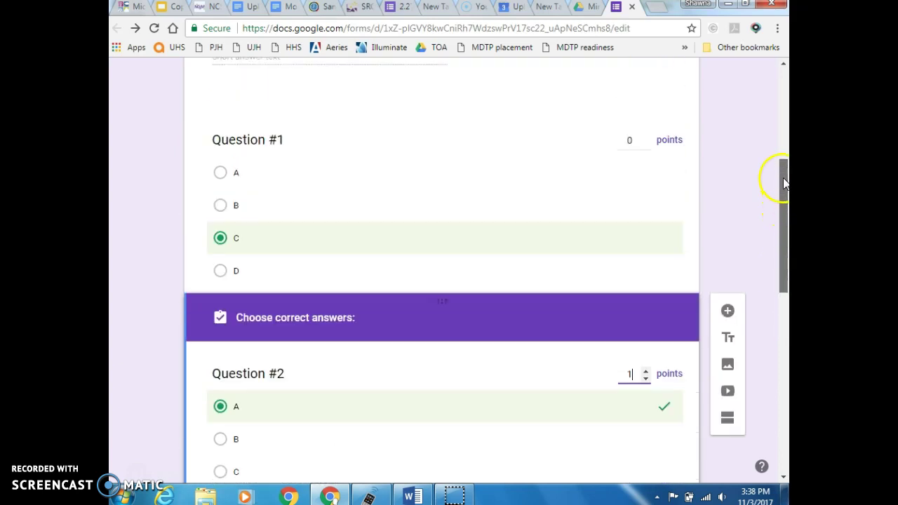
{"action": "left_click", "coordinate": [645, 139]}
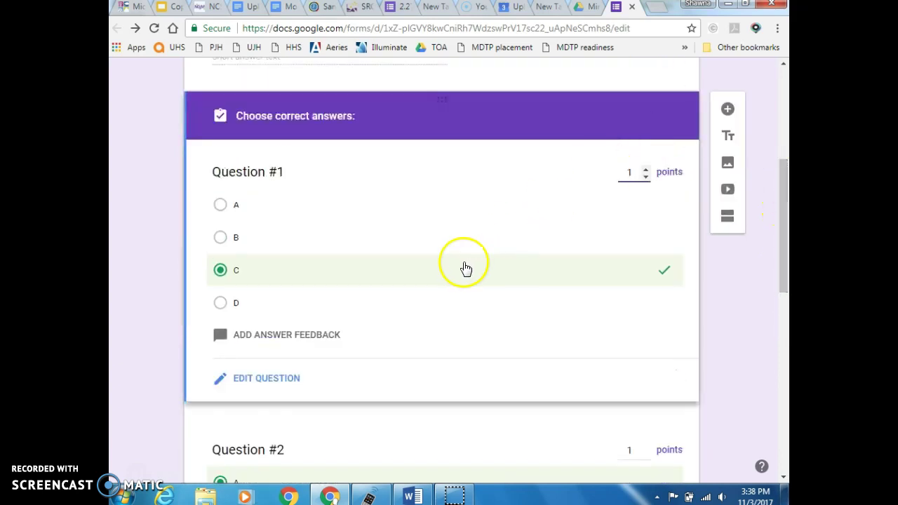
Step: Open a new browser tab
{"action": "left_click_drag", "start_coordinate": [783, 248], "coordinate": [784, 171]}
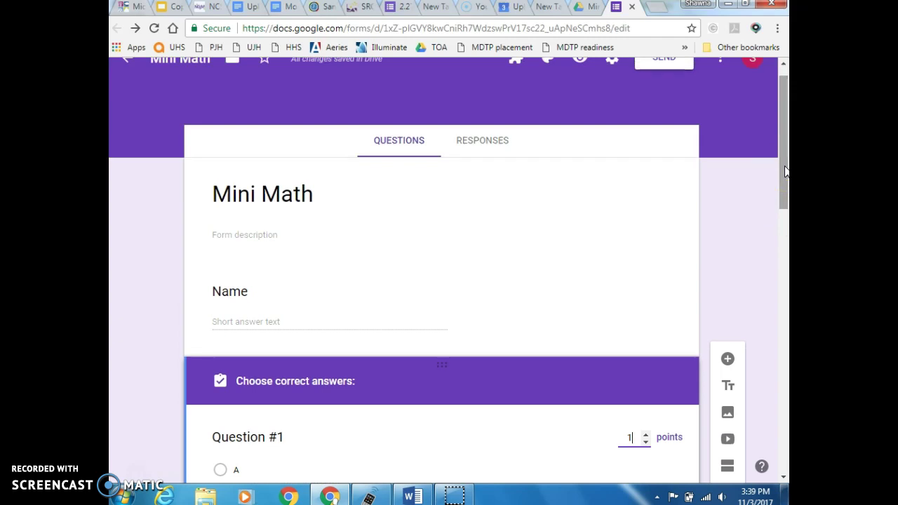
{"action": "left_click_drag", "start_coordinate": [784, 171], "coordinate": [784, 156]}
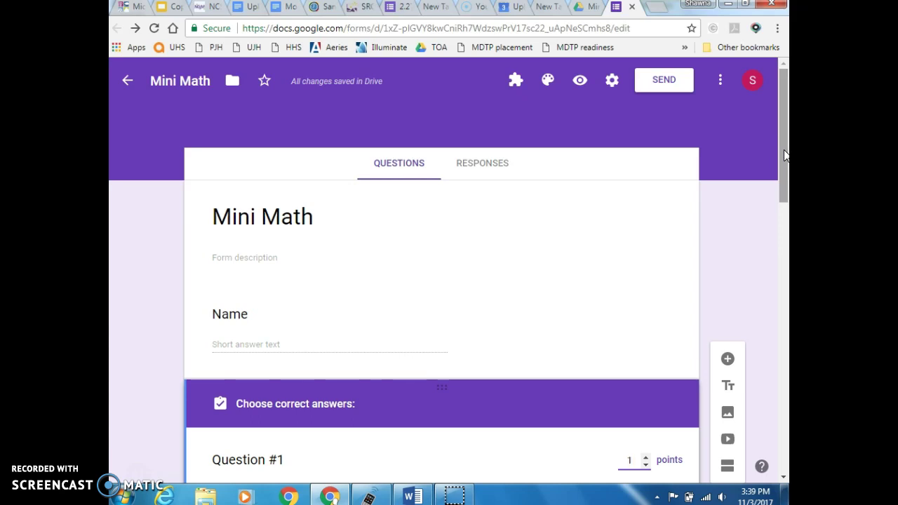
{"action": "left_click", "coordinate": [658, 11]}
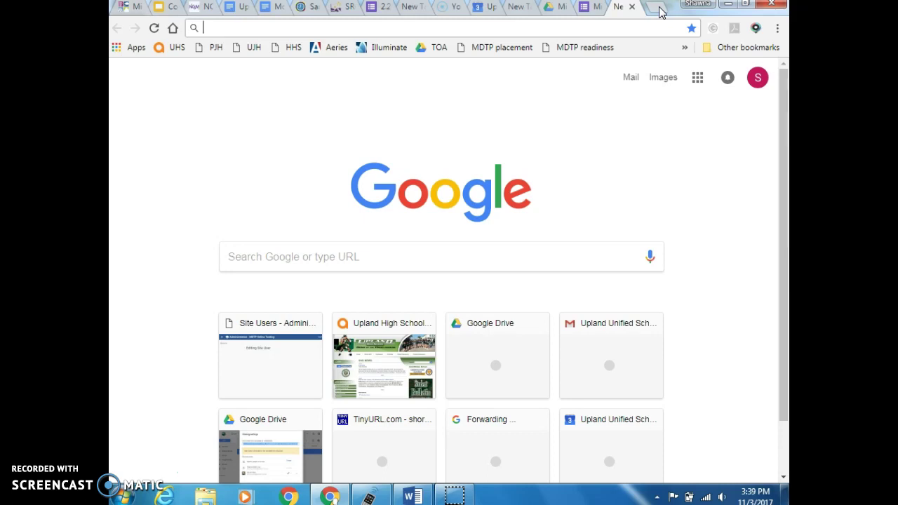
{"action": "type", "text": "google"}
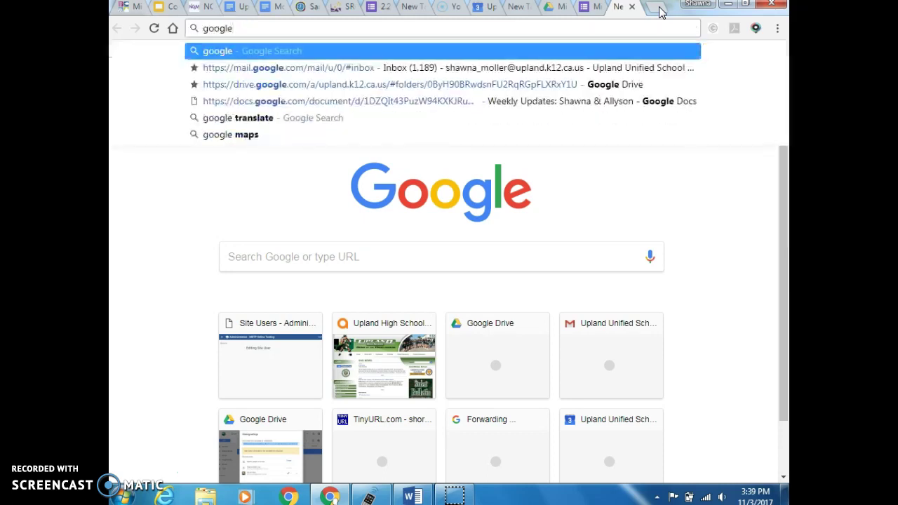
{"action": "key", "text": "BackSpace"}
{"action": "key", "text": "BackSpace"}
{"action": "key", "text": "BackSpace"}
{"action": "key", "text": "BackSpace"}
{"action": "key", "text": "BackSpace"}
{"action": "key", "text": "BackSpace"}
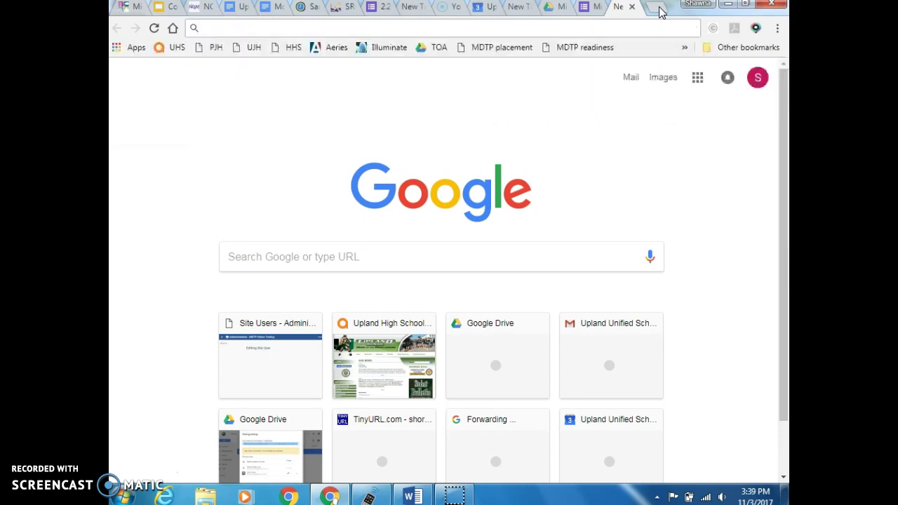
Step: Go to Google Classroom at classroom.google.com and open the Algebra II-1 Period 5 class
{"action": "type", "text": "class"}
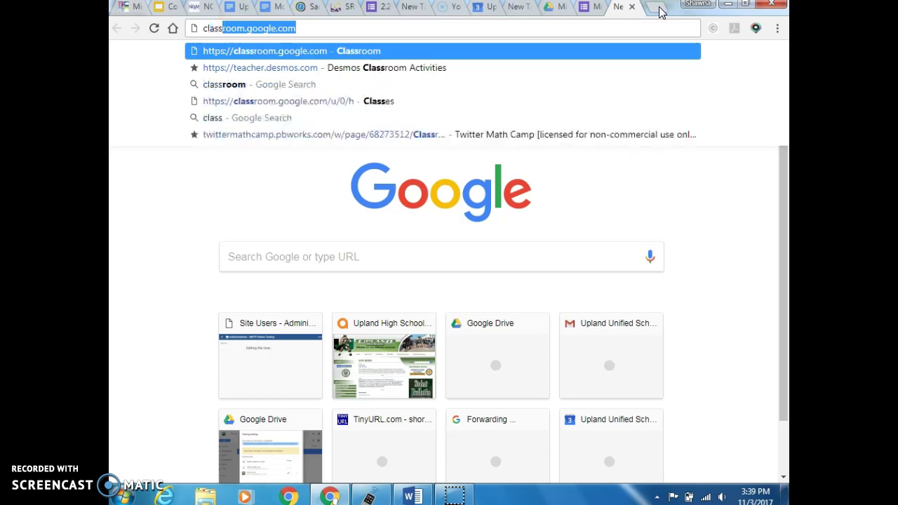
{"action": "key", "text": "Return"}
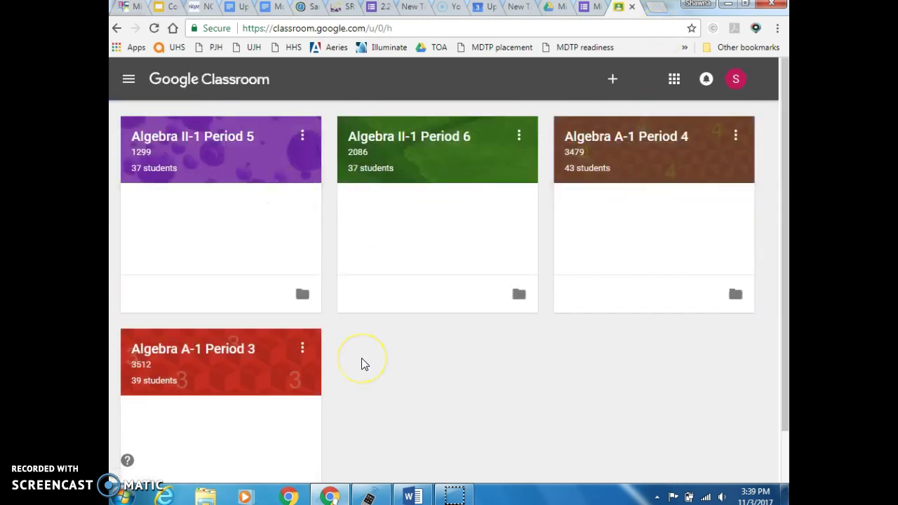
{"action": "left_click", "coordinate": [234, 144]}
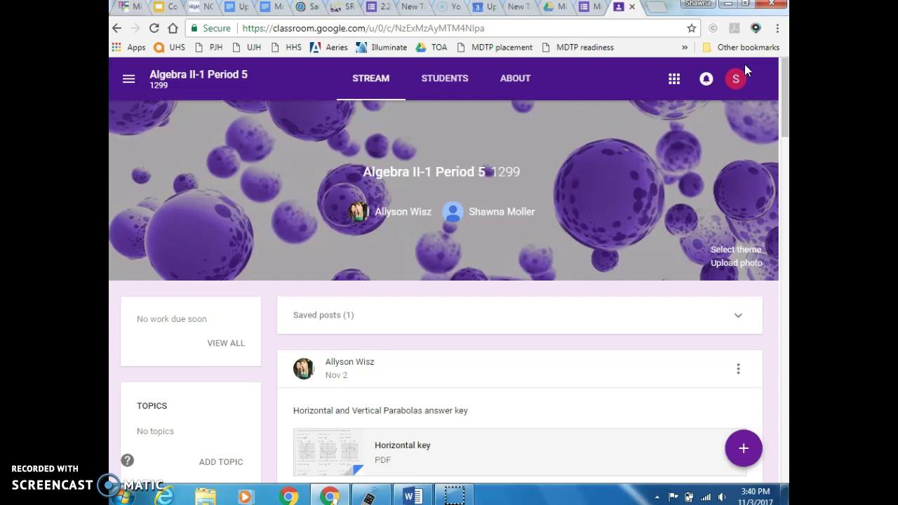
Step: Create a new assignment in the Algebra II-1 Period 5 class with the title "Mini Math 11/3"
{"action": "left_click", "coordinate": [784, 96]}
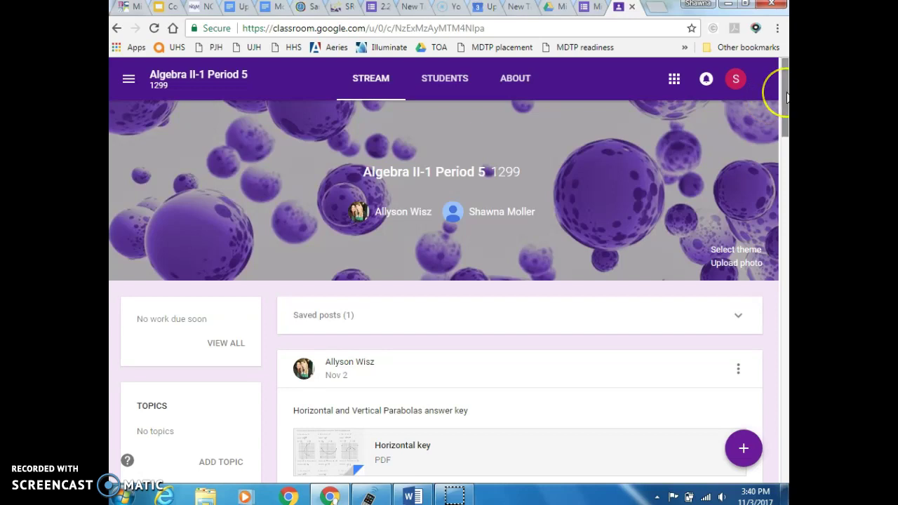
{"action": "scroll", "coordinate": [786, 96], "scroll_direction": "down", "scroll_amount": 1}
{"action": "scroll", "coordinate": [787, 96], "scroll_direction": "up", "scroll_amount": 1}
{"action": "left_click_drag", "start_coordinate": [787, 95], "coordinate": [787, 118]}
{"action": "left_click", "coordinate": [551, 79]}
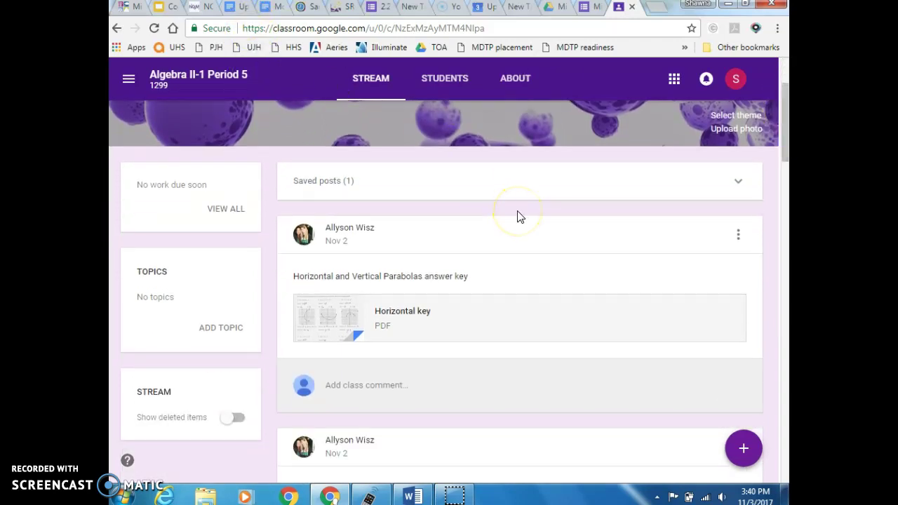
{"action": "mouse_move", "coordinate": [745, 450]}
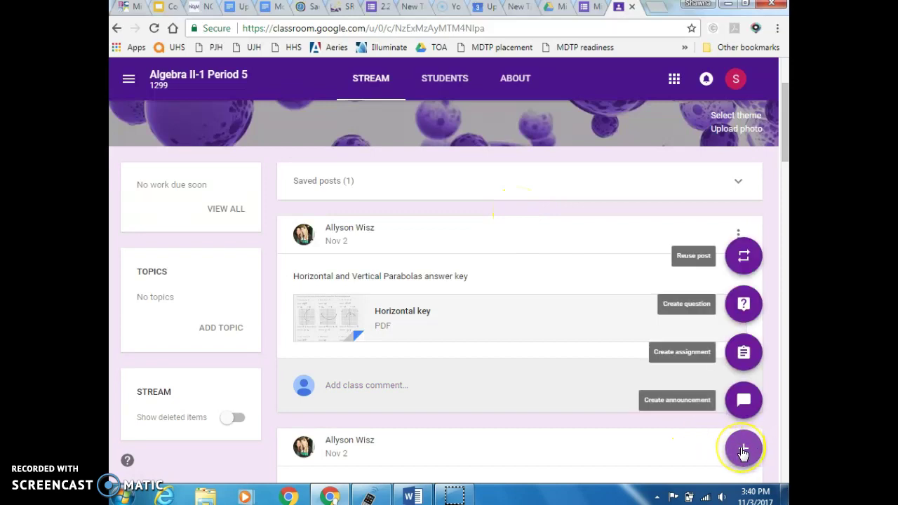
{"action": "left_click", "coordinate": [742, 352]}
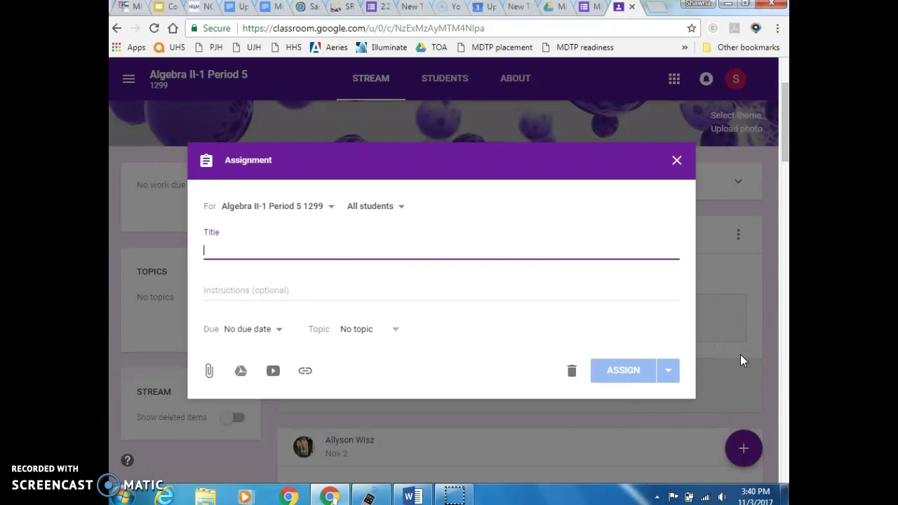
{"action": "type", "text": "Mini M"}
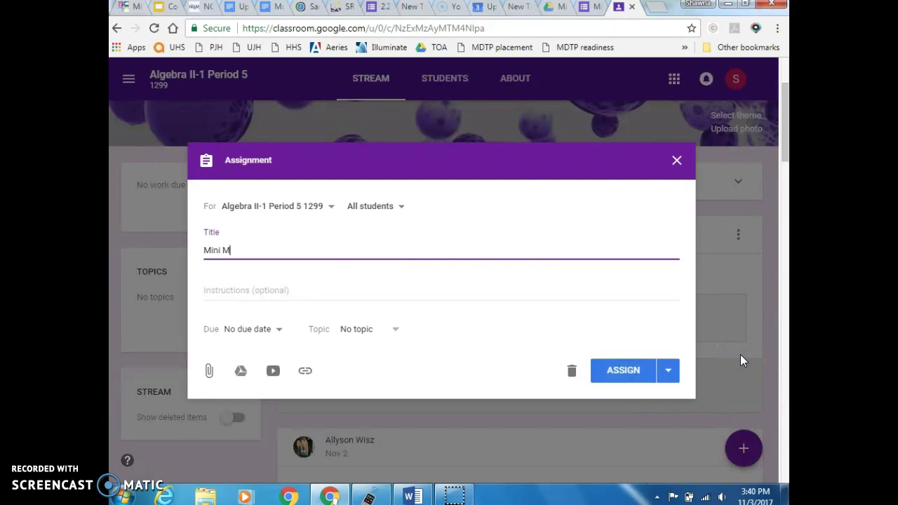
{"action": "type", "text": "ath 11/3"}
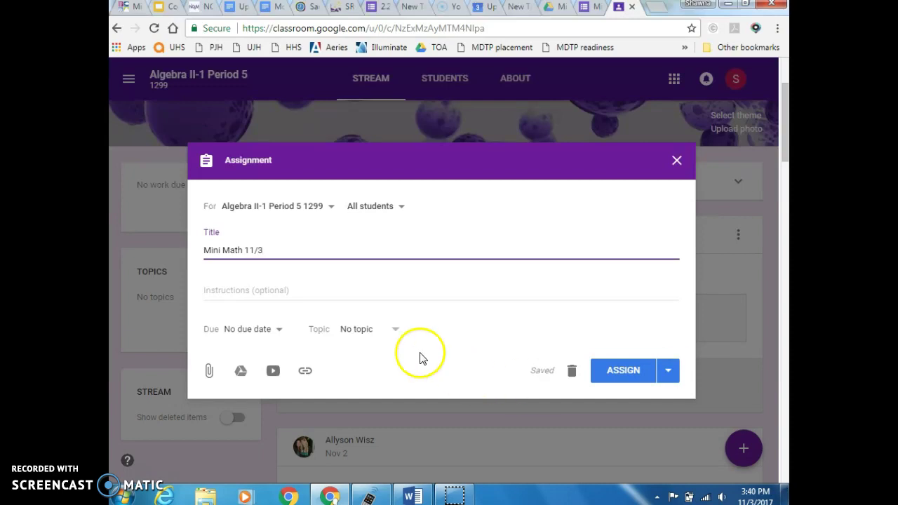
Step: Attach the Mini Math form from the recent Google Drive files to the assignment
{"action": "left_click", "coordinate": [240, 372]}
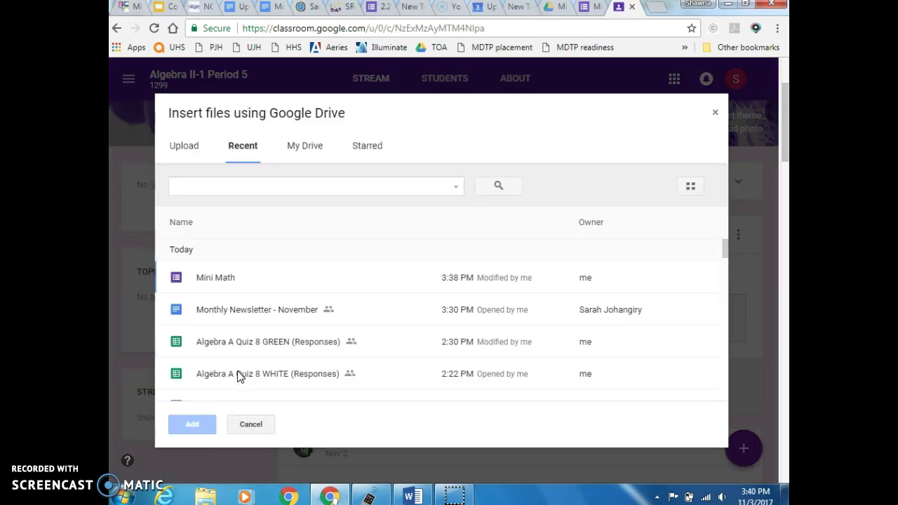
{"action": "left_click", "coordinate": [217, 278]}
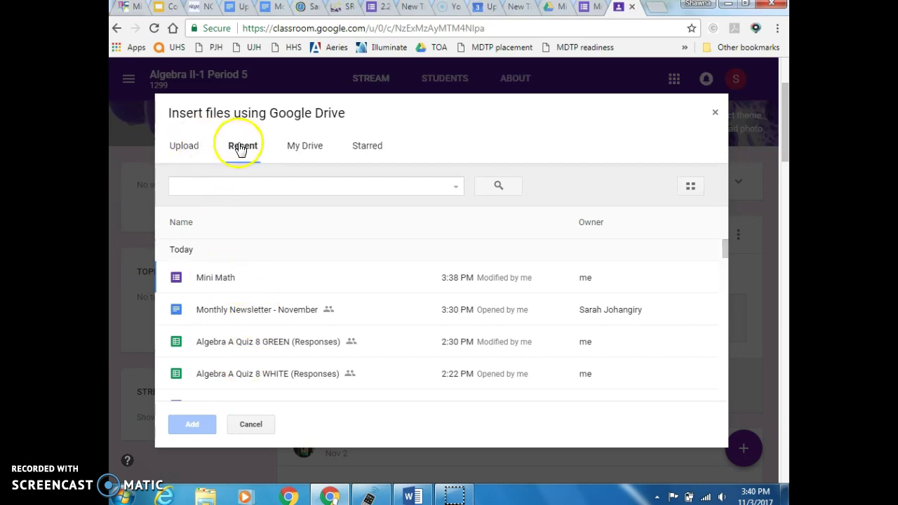
{"action": "double_click", "coordinate": [217, 279]}
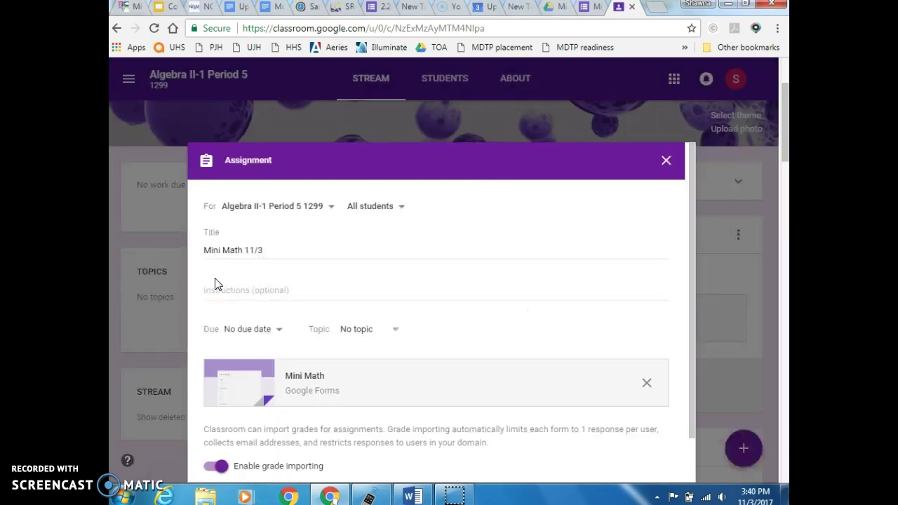
{"action": "left_click", "coordinate": [514, 304]}
{"action": "left_click", "coordinate": [297, 244]}
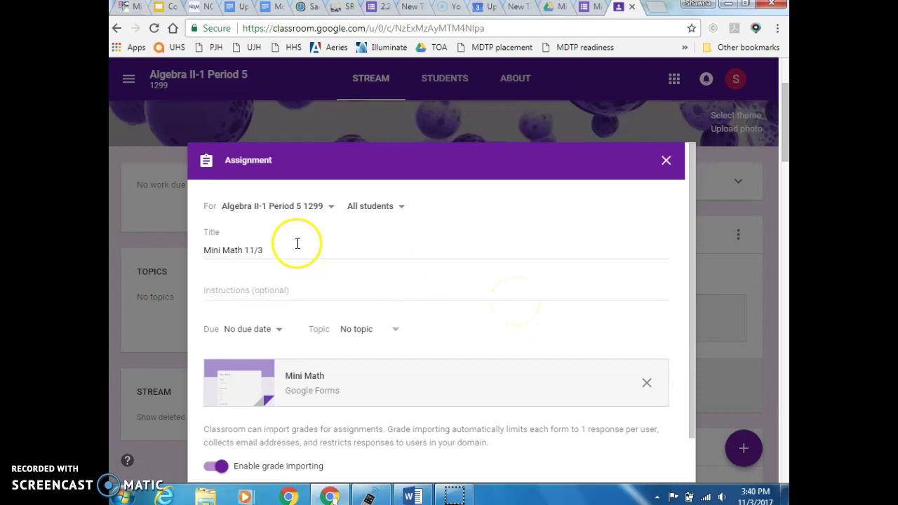
Step: Add Algebra II-1 Period 6 to the classes receiving the assignment and assign it
{"action": "left_click", "coordinate": [333, 210]}
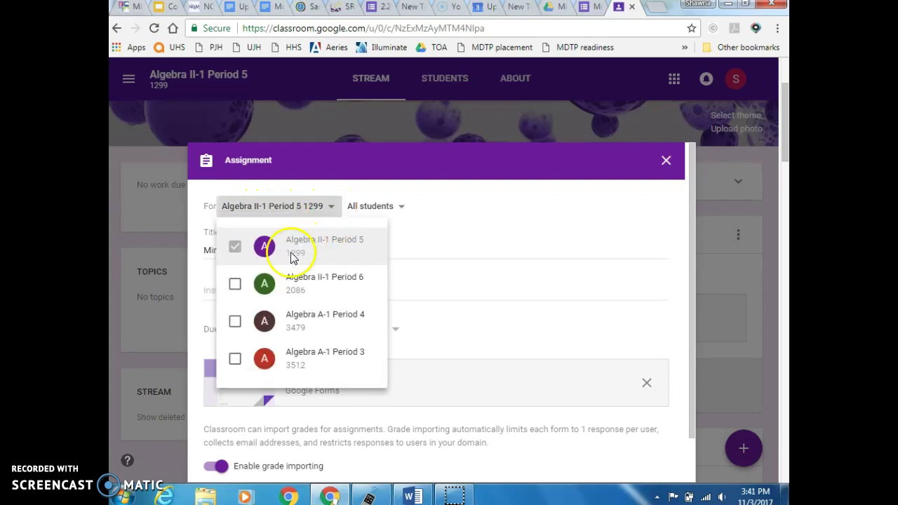
{"action": "left_click", "coordinate": [235, 285]}
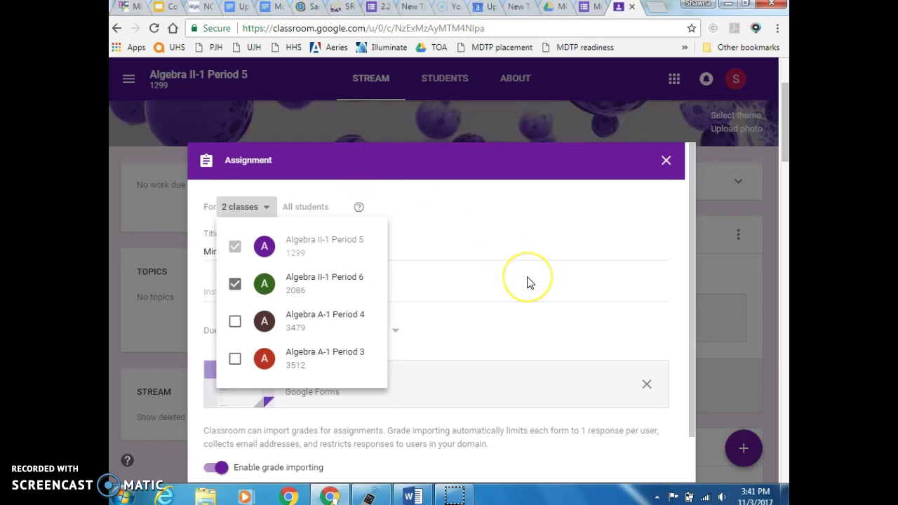
{"action": "left_click", "coordinate": [523, 223]}
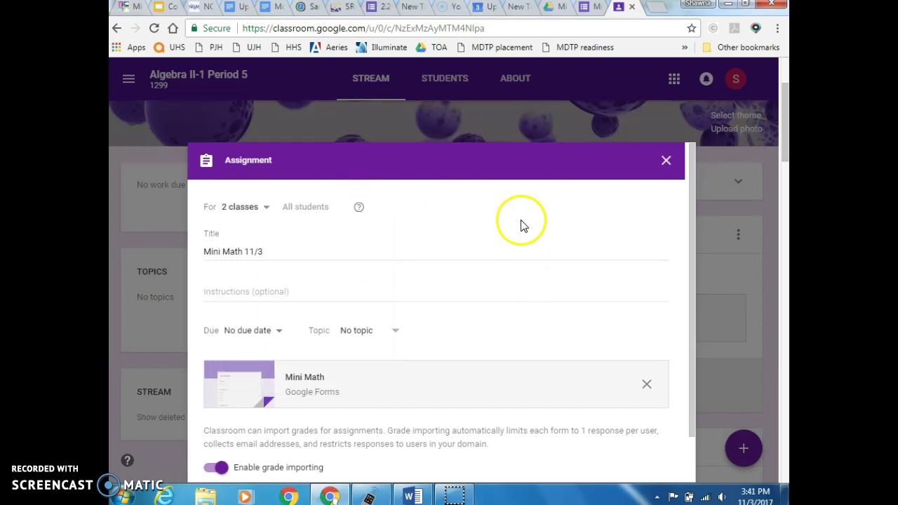
{"action": "left_click_drag", "start_coordinate": [695, 315], "coordinate": [696, 384]}
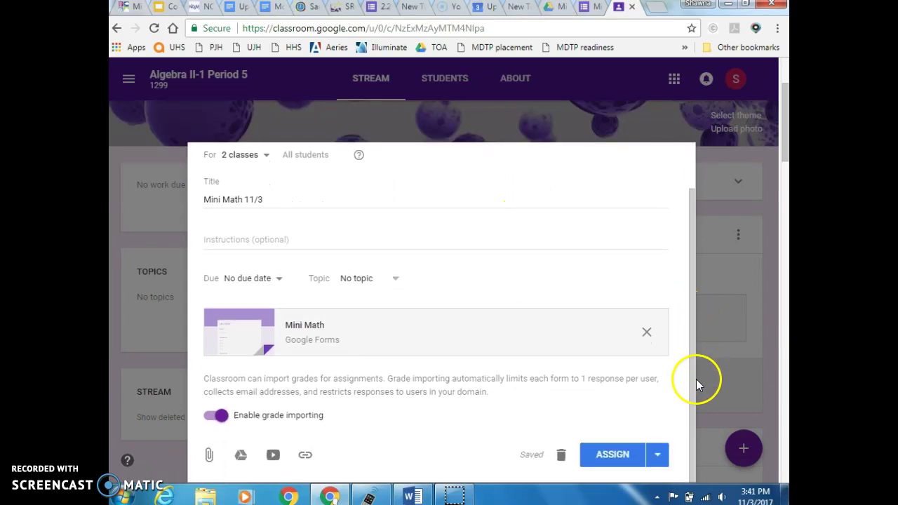
{"action": "left_click", "coordinate": [616, 457]}
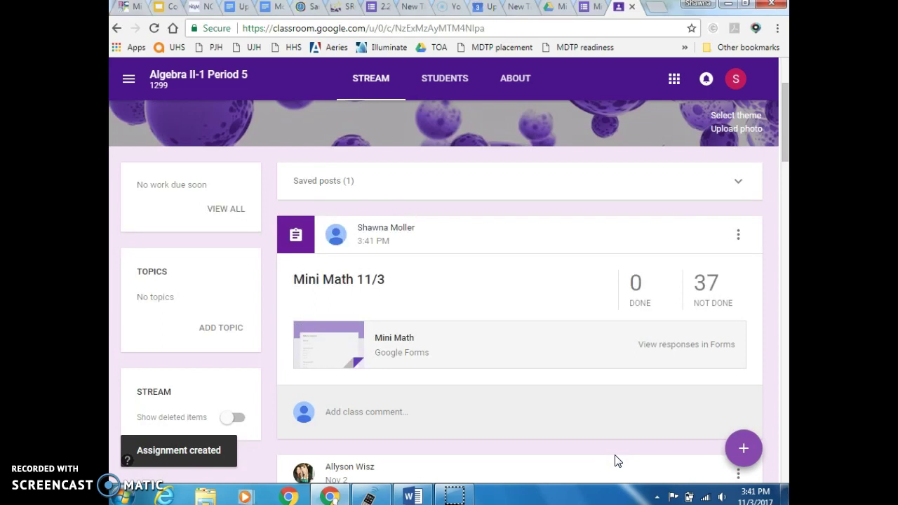
Step: Preview the attached Mini Math form from the Classroom assignment, and close both the form and the Classroom page
{"action": "left_click", "coordinate": [342, 339]}
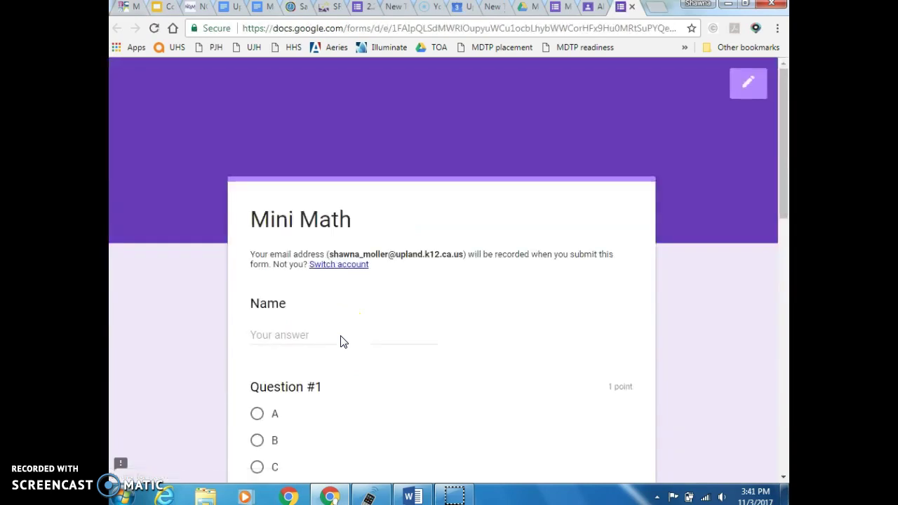
{"action": "left_click_drag", "start_coordinate": [782, 135], "coordinate": [782, 110]}
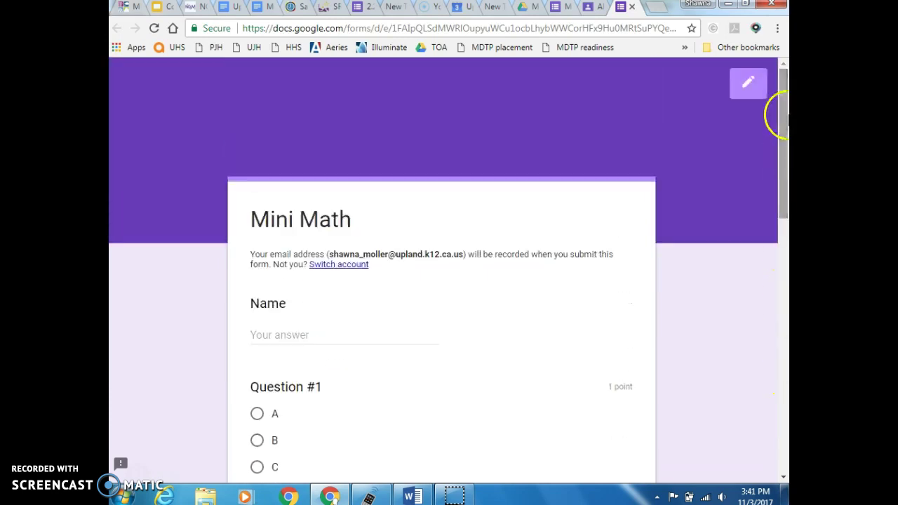
{"action": "left_click", "coordinate": [631, 6]}
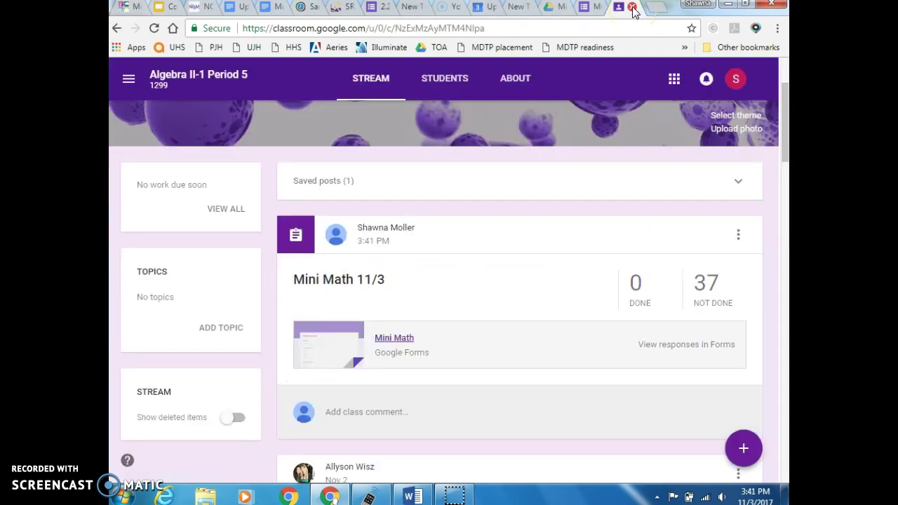
{"action": "left_click", "coordinate": [632, 7]}
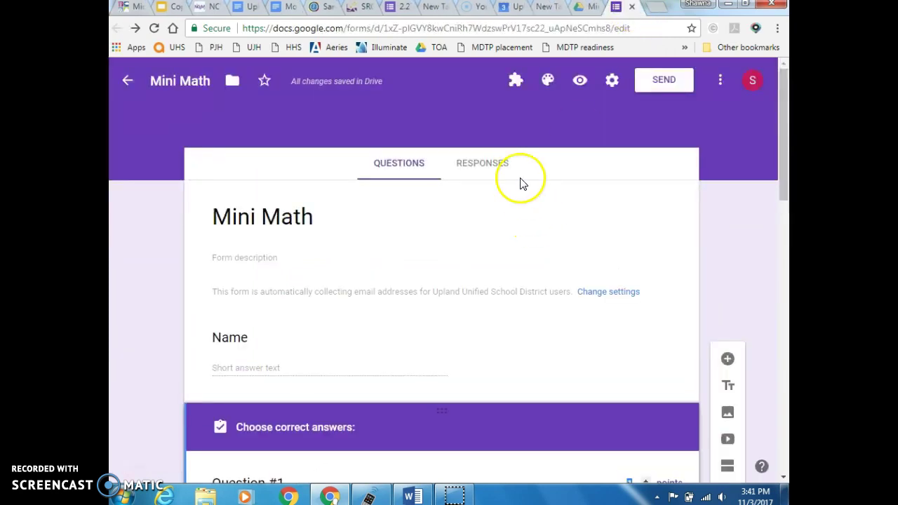
Step: Generate a shortened share link for the Mini Math form and copy it
{"action": "left_click", "coordinate": [659, 81]}
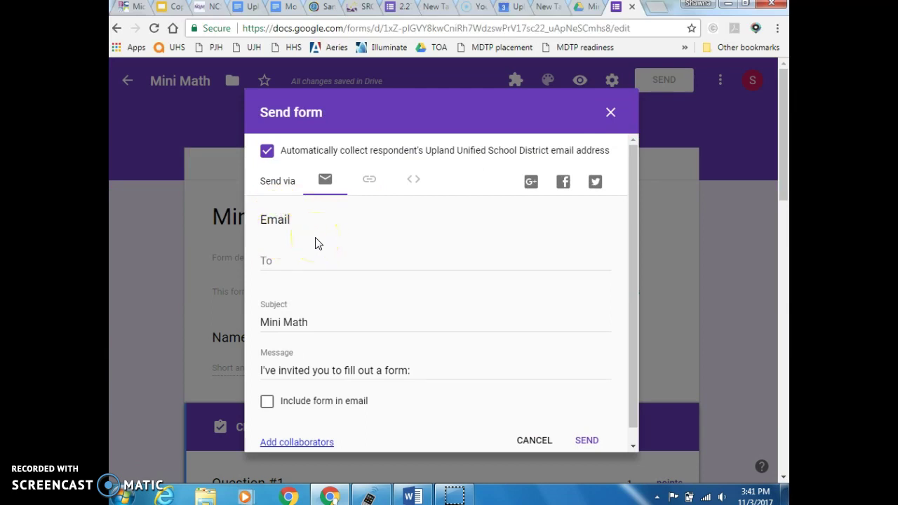
{"action": "left_click", "coordinate": [370, 183]}
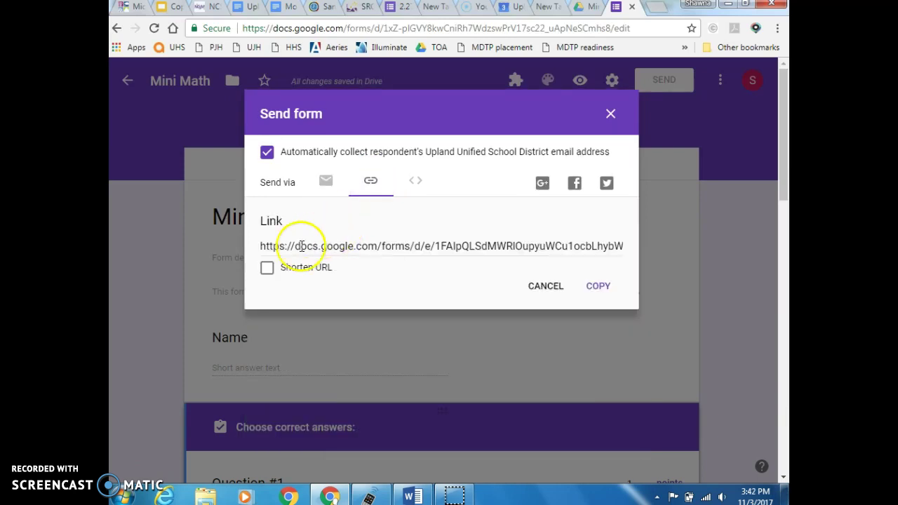
{"action": "left_click", "coordinate": [267, 269]}
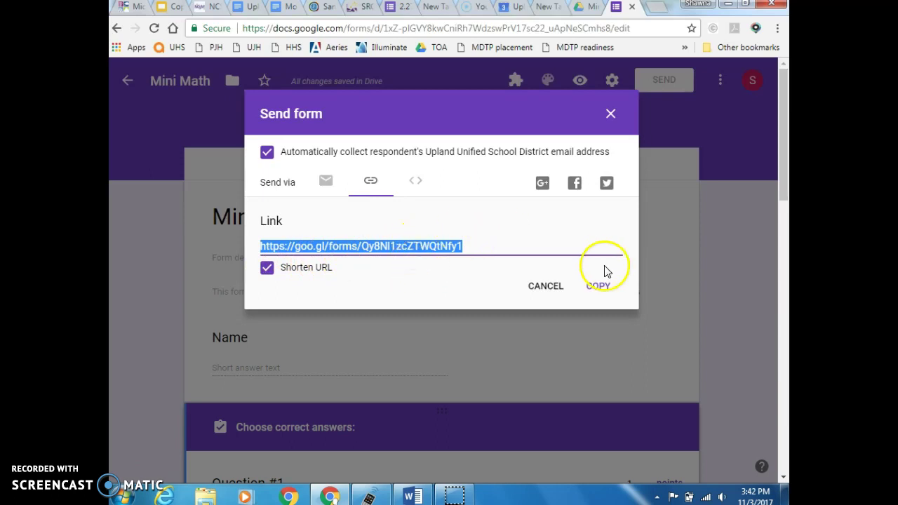
{"action": "left_click", "coordinate": [597, 289]}
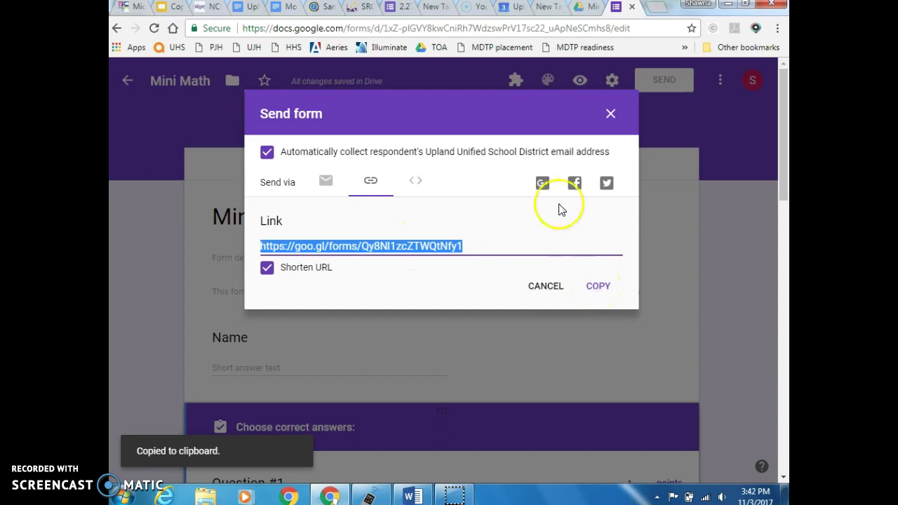
Step: Go to tinyurl.com in a new browser tab
{"action": "left_click", "coordinate": [656, 11]}
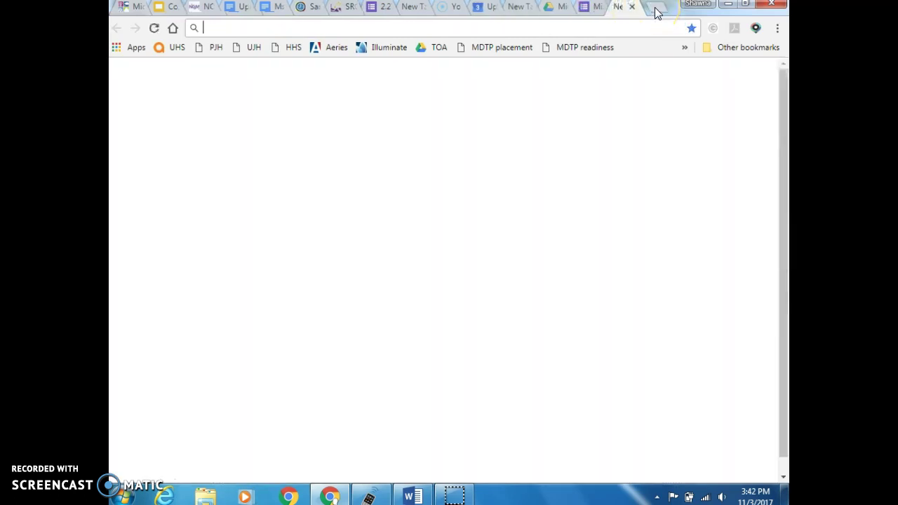
{"action": "type", "text": "ti"}
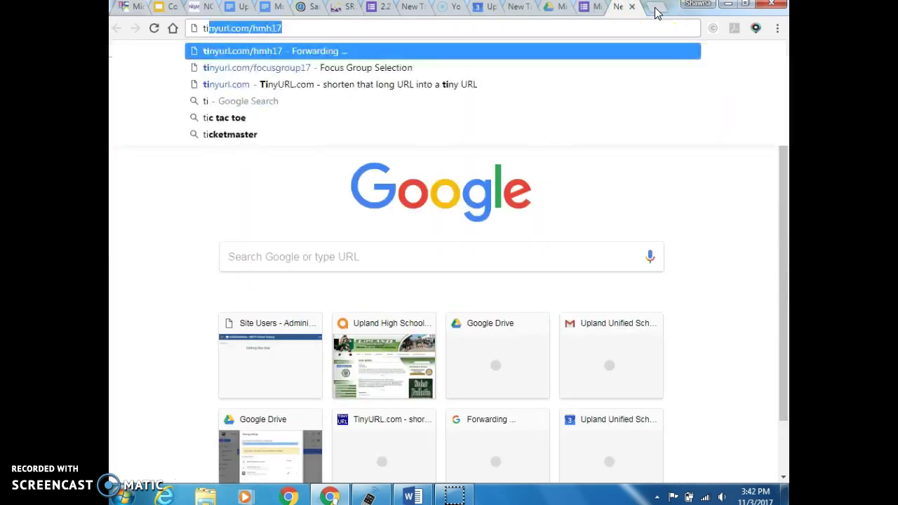
{"action": "type", "text": "nyurl"}
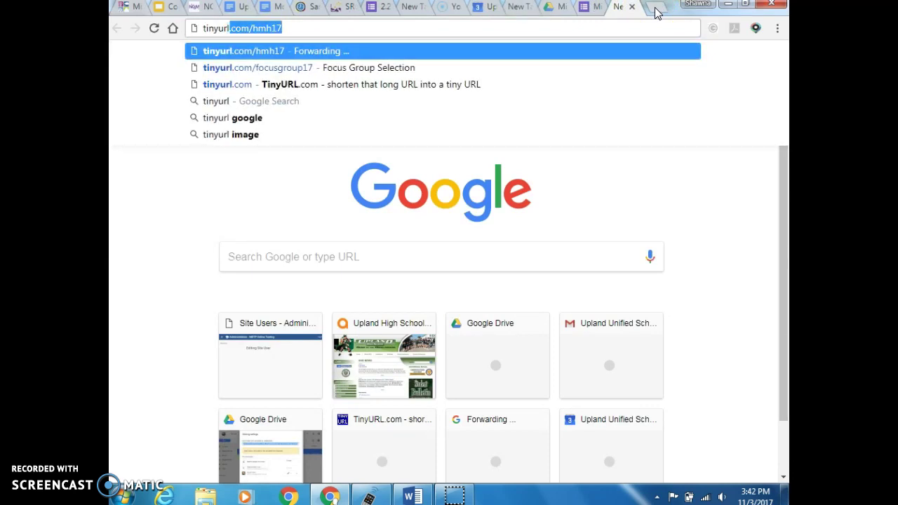
{"action": "type", "text": ".com"}
{"action": "key", "text": "Delete"}
{"action": "key", "text": "Return"}
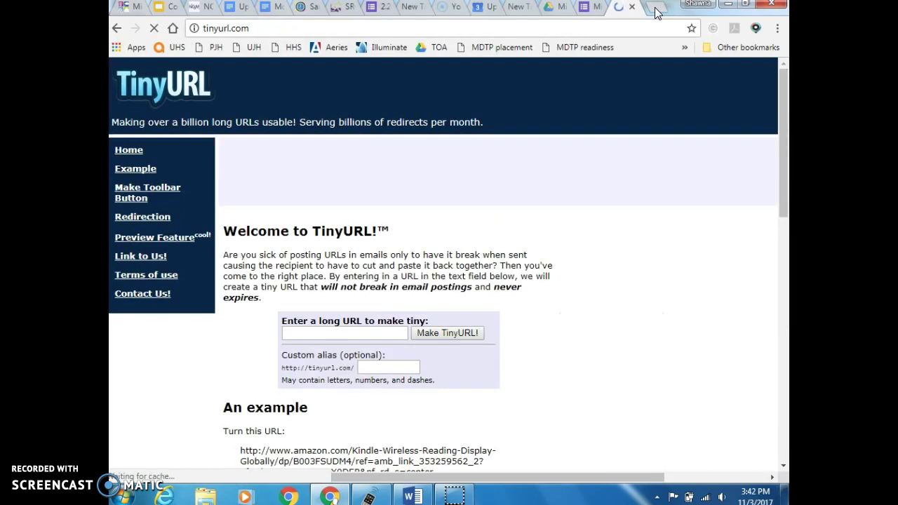
Step: Create a TinyURL from the copied form link with the custom alias "minimath111" and copy the resulting address
{"action": "left_click", "coordinate": [386, 334]}
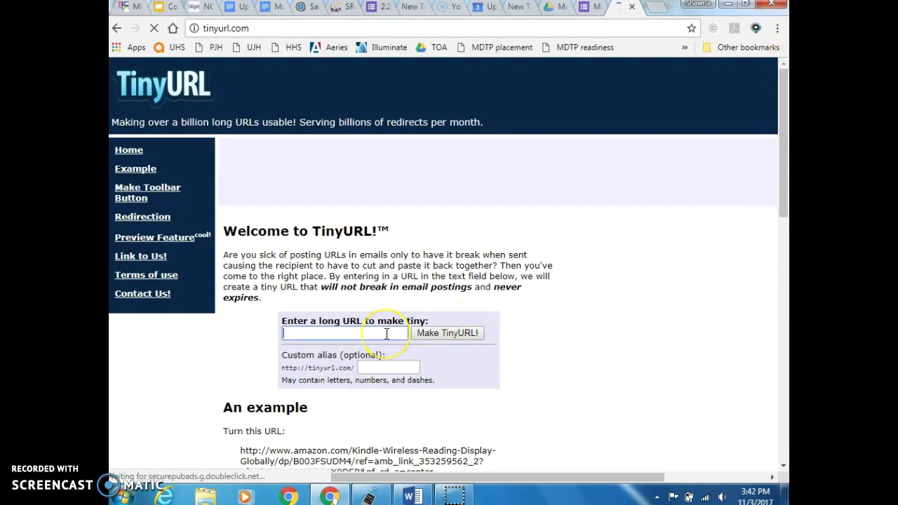
{"action": "key", "text": "ctrl+v"}
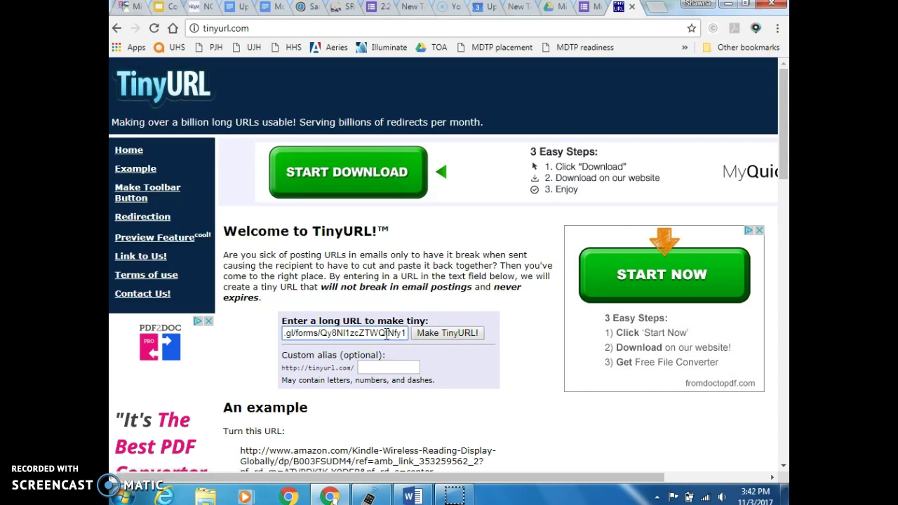
{"action": "left_click", "coordinate": [434, 338]}
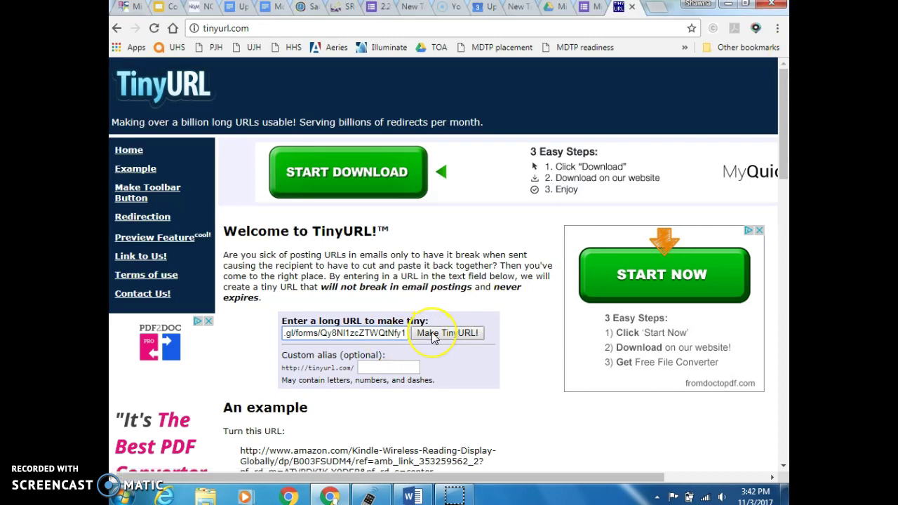
{"action": "left_click", "coordinate": [378, 367]}
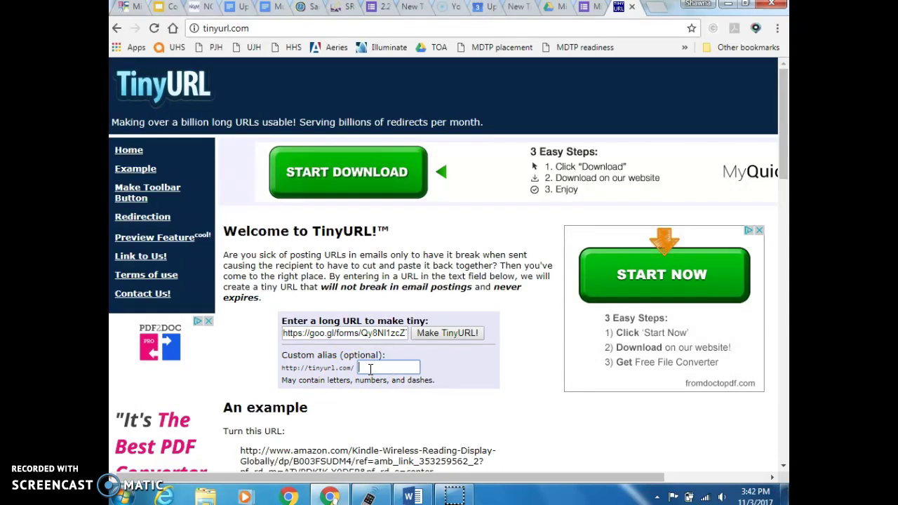
{"action": "type", "text": "mmi"}
{"action": "type", "text": "math"}
{"action": "type", "text": "111"}
{"action": "left_click", "coordinate": [449, 334]}
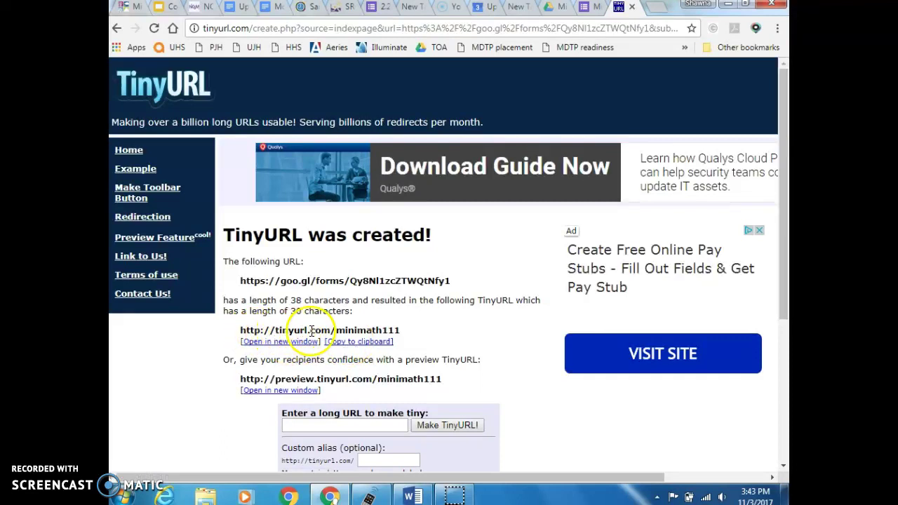
{"action": "left_click", "coordinate": [361, 348]}
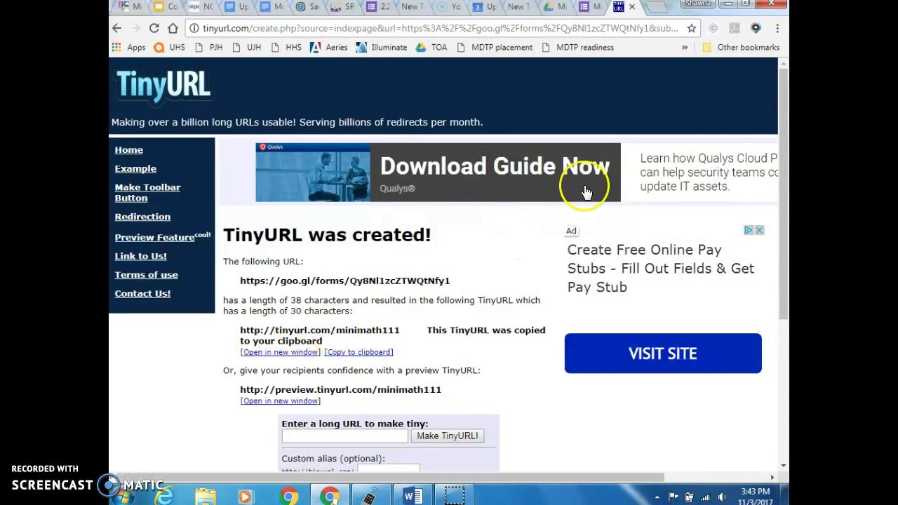
Step: Switch to the 2.27 Mini Math form and show its responses
{"action": "left_click", "coordinate": [584, 7]}
{"action": "left_click", "coordinate": [372, 9]}
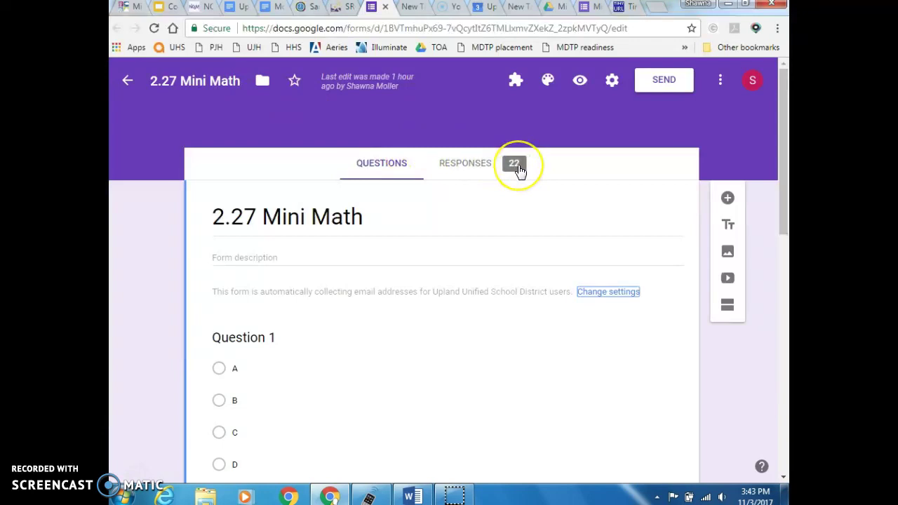
{"action": "left_click", "coordinate": [466, 169]}
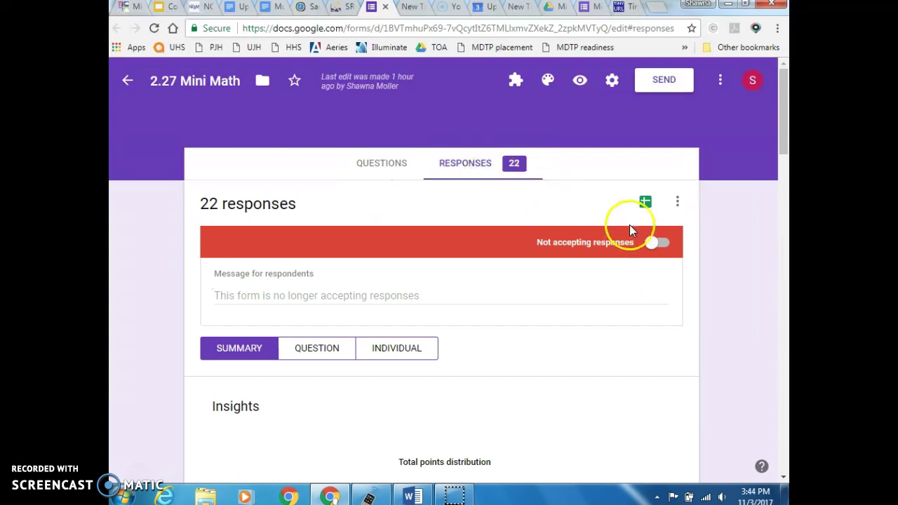
Step: Turn on accepting responses for the 2.27 Mini Math form, and turn it off again
{"action": "left_click", "coordinate": [655, 243]}
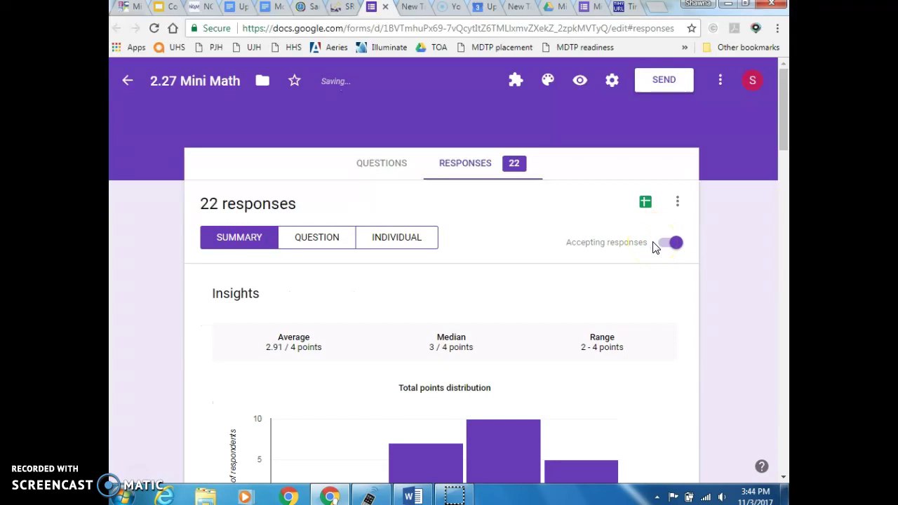
{"action": "mouse_move", "coordinate": [784, 118]}
{"action": "left_mouse_down"}
{"action": "mouse_move", "coordinate": [784, 351]}
{"action": "mouse_move", "coordinate": [786, 108]}
{"action": "left_mouse_up"}
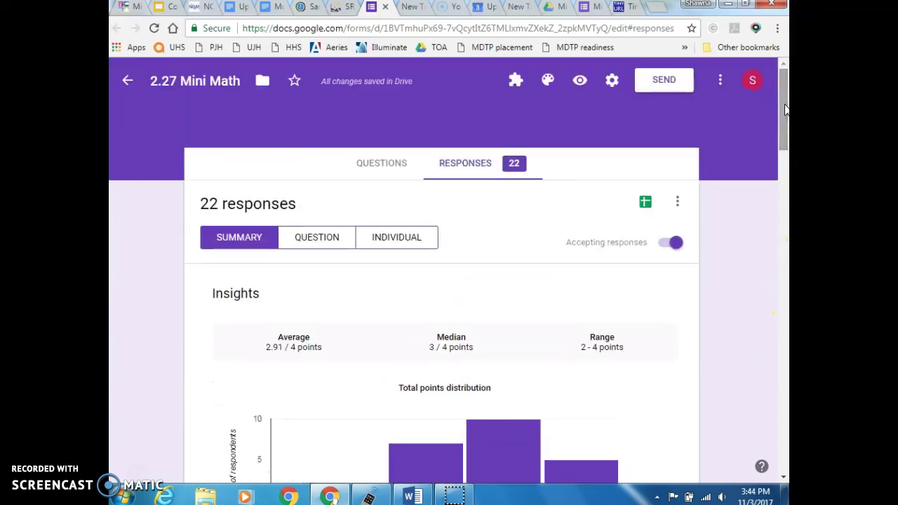
{"action": "left_click", "coordinate": [566, 235]}
{"action": "left_click", "coordinate": [674, 244]}
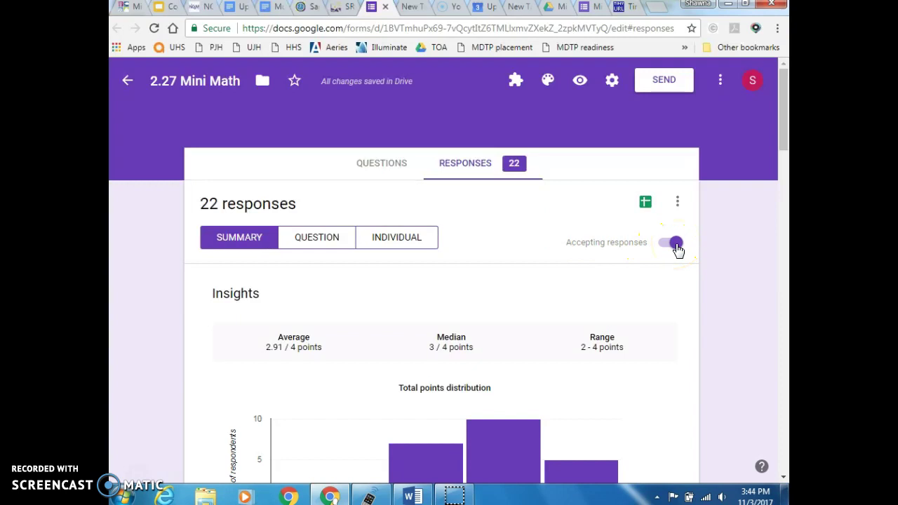
{"action": "left_click", "coordinate": [676, 245]}
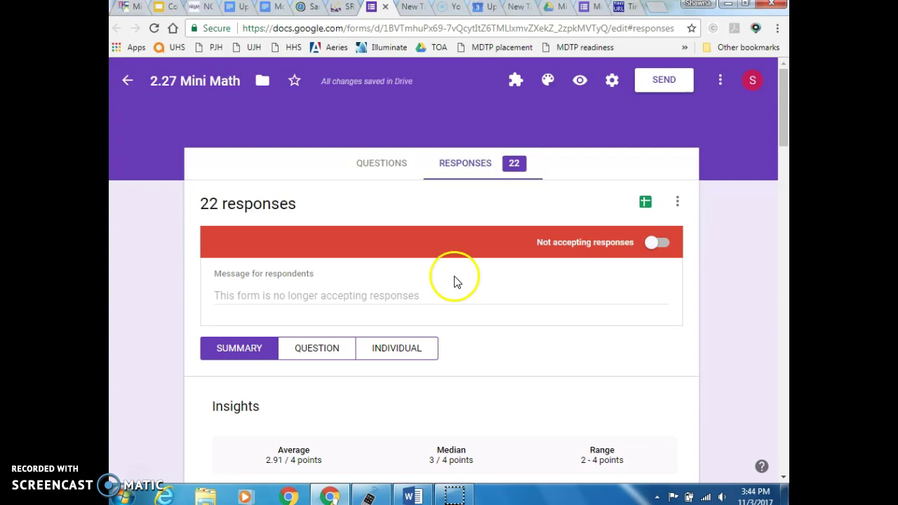
Step: Examine the response summary of the 2.27 Mini Math form, including the points distribution and the answer charts for Questions 1 to 4
{"action": "left_click_drag", "start_coordinate": [781, 114], "coordinate": [783, 163]}
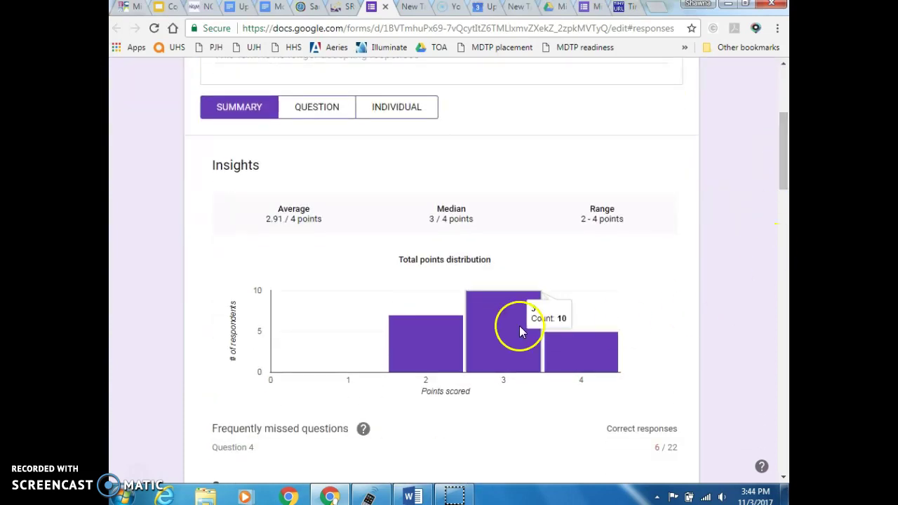
{"action": "left_click_drag", "start_coordinate": [782, 145], "coordinate": [783, 271]}
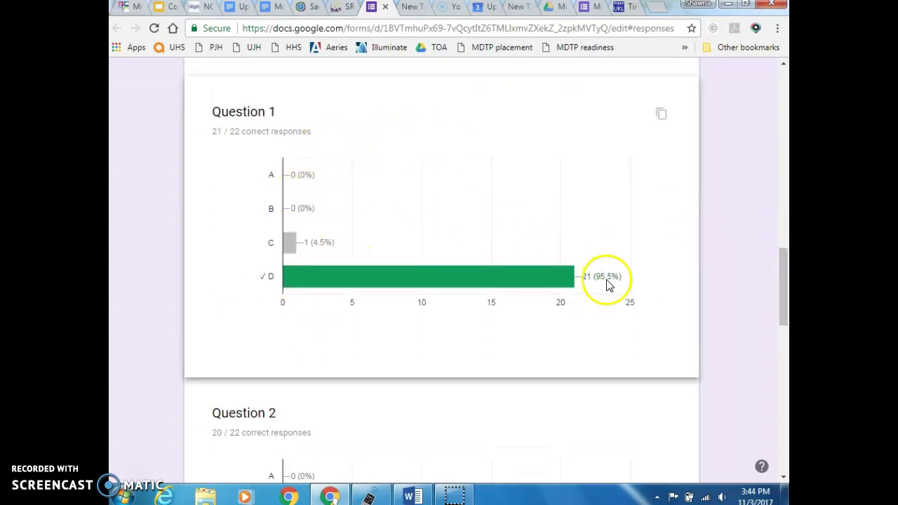
{"action": "left_click_drag", "start_coordinate": [783, 270], "coordinate": [782, 358]}
{"action": "mouse_move", "coordinate": [309, 317]}
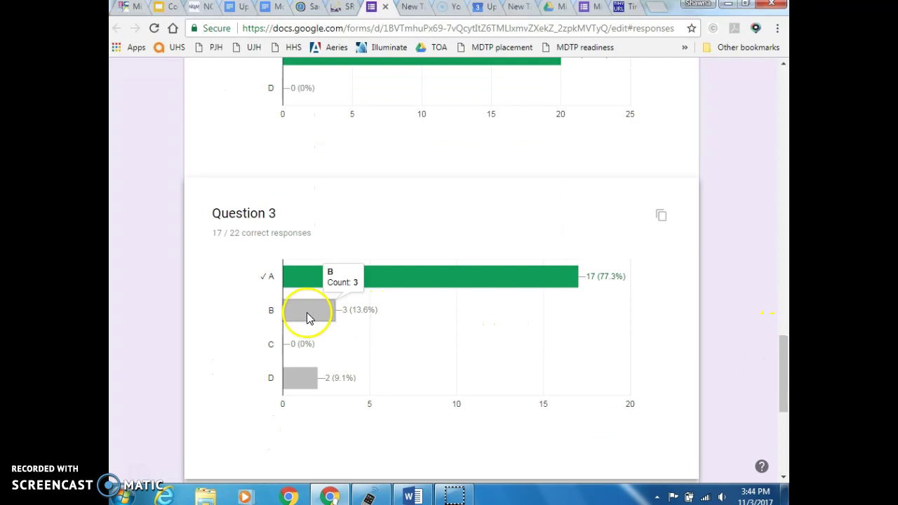
{"action": "mouse_move", "coordinate": [303, 381]}
{"action": "left_click_drag", "start_coordinate": [780, 351], "coordinate": [783, 411]}
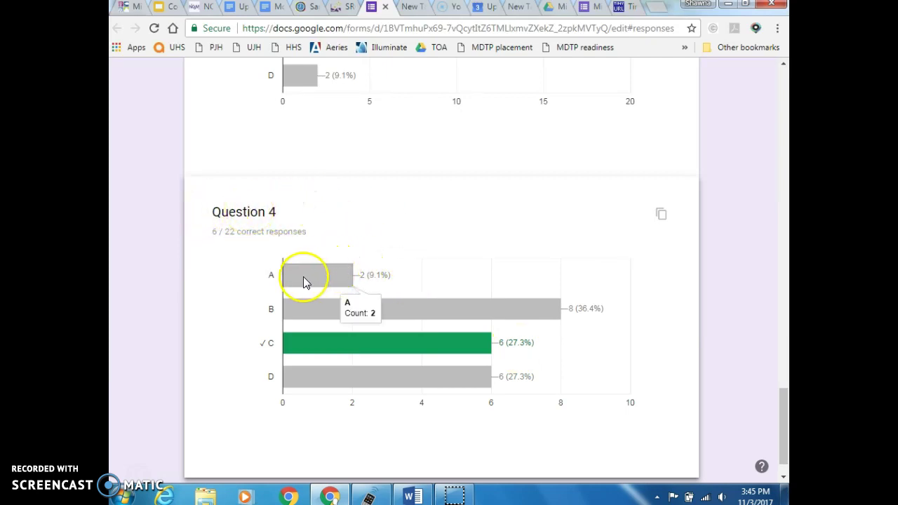
{"action": "mouse_move", "coordinate": [427, 353]}
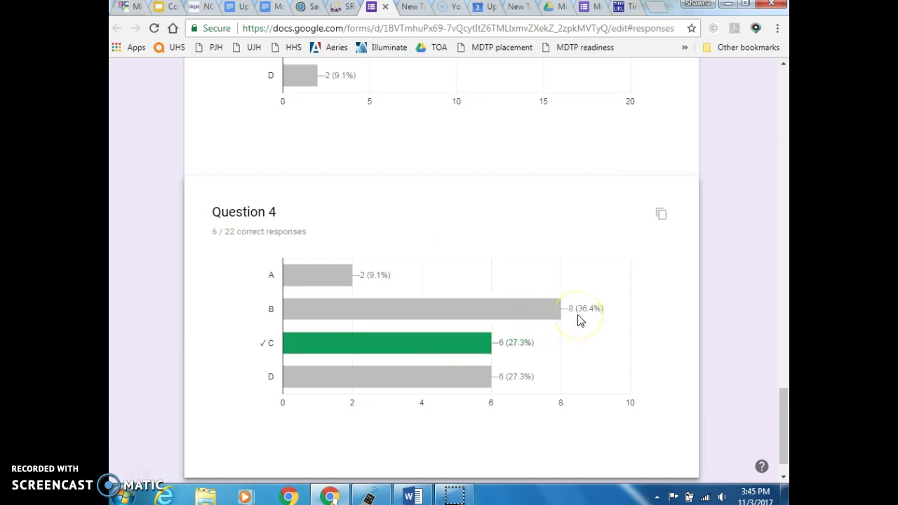
{"action": "mouse_move", "coordinate": [456, 366]}
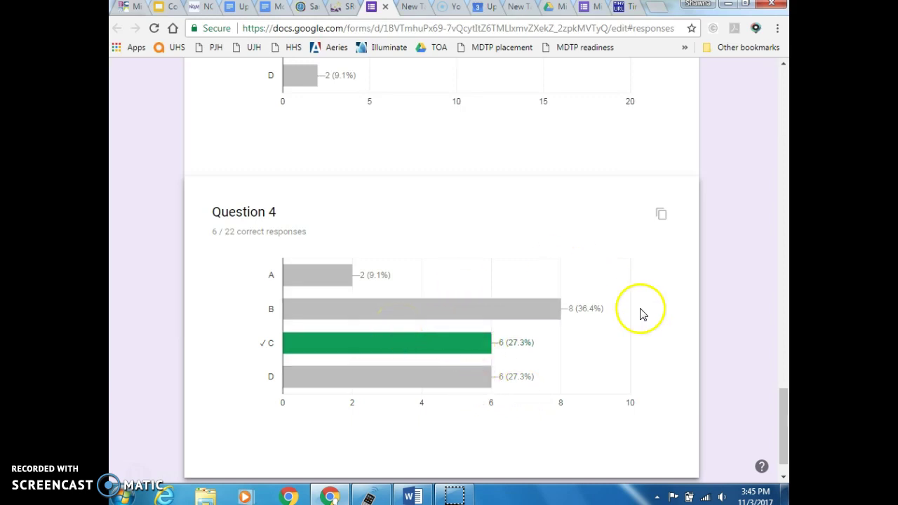
{"action": "left_click_drag", "start_coordinate": [786, 441], "coordinate": [787, 111]}
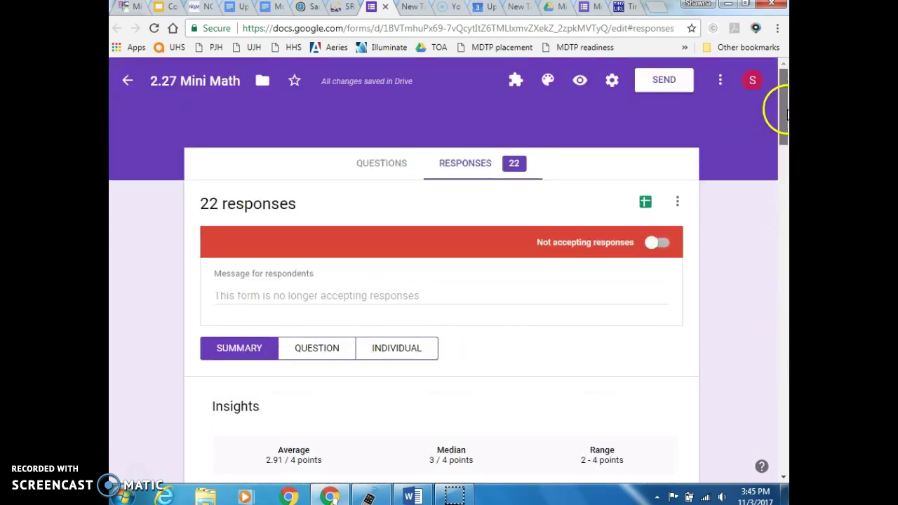